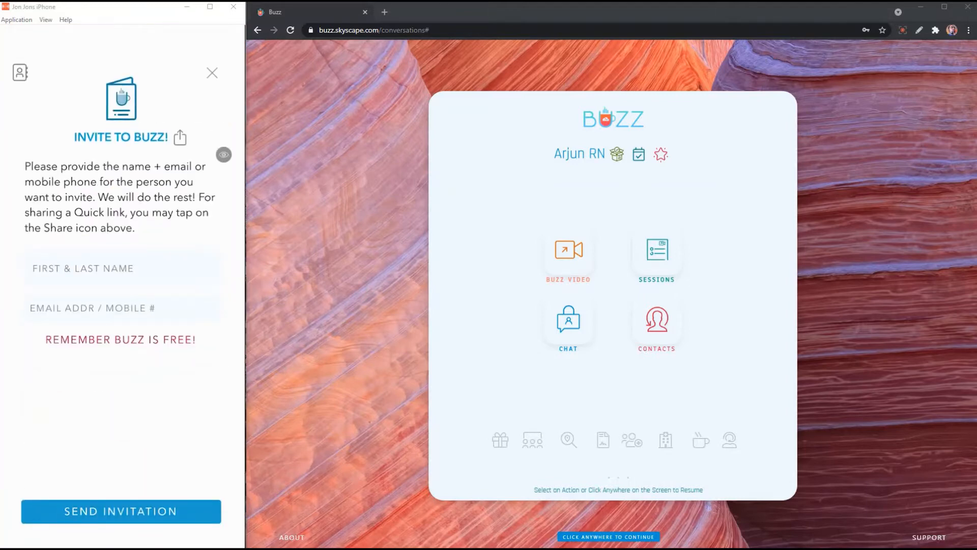
Enter the invitee's first and last name and their mobile number in the invite form.
left_click(121, 268)
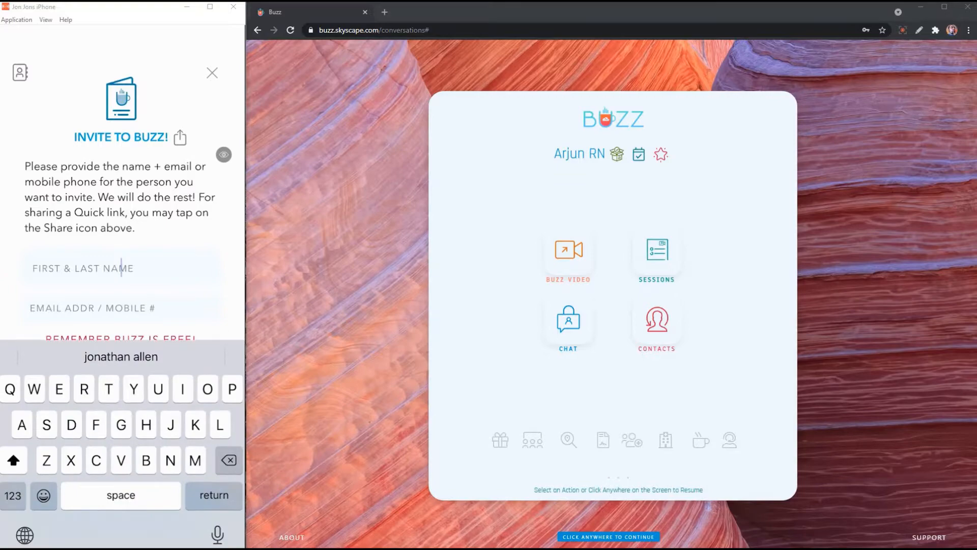
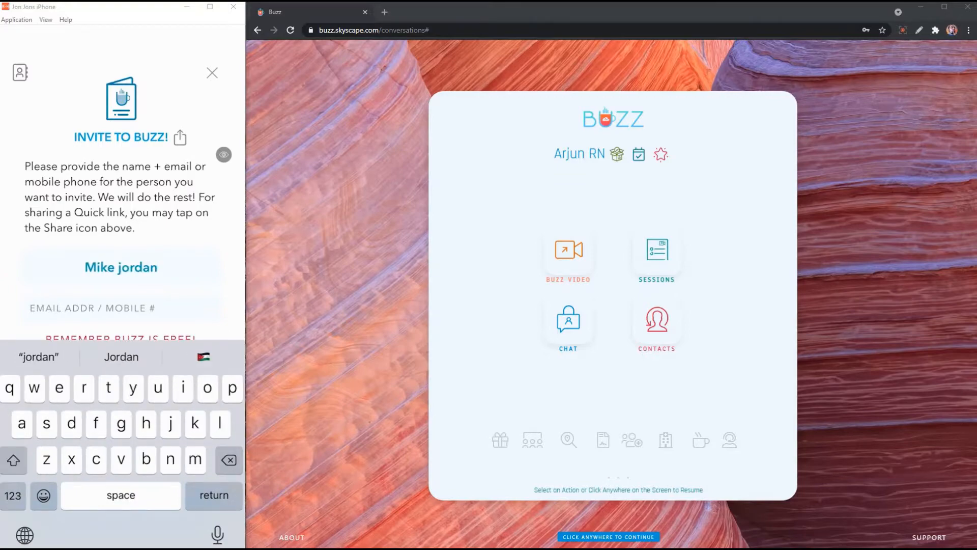
left_click(121, 357)
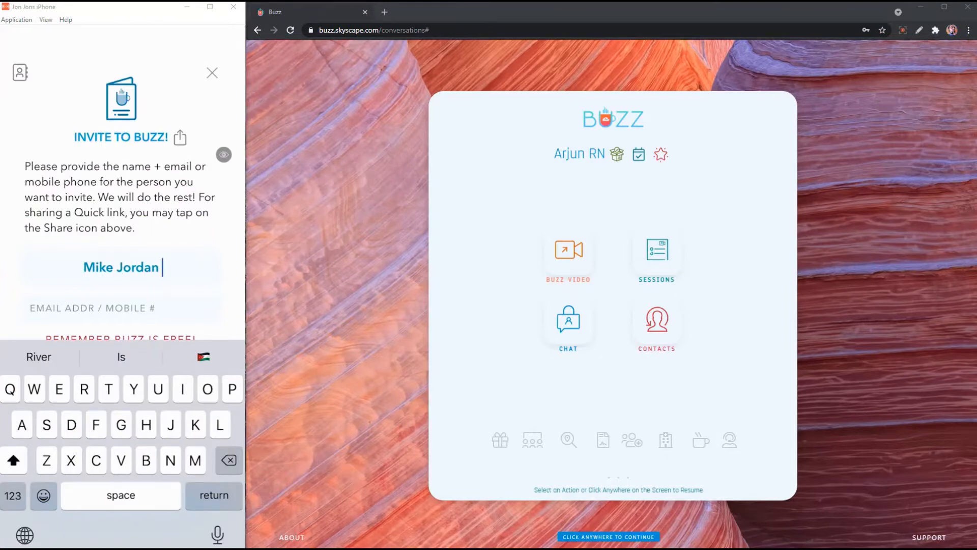
left_click(121, 308)
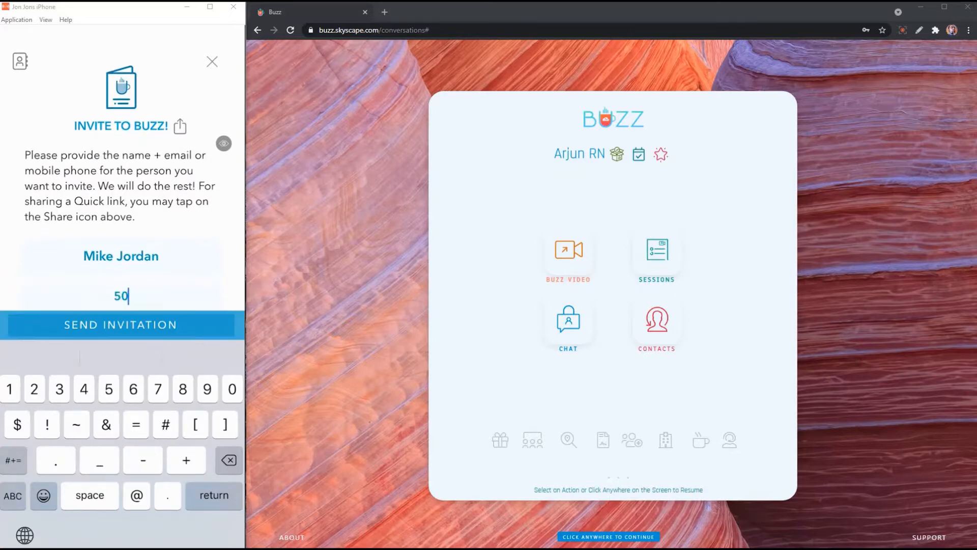
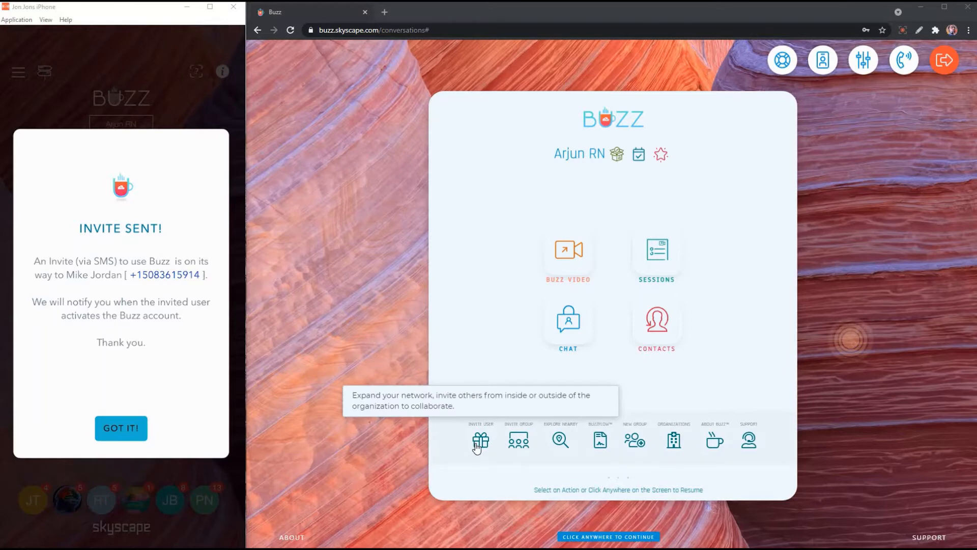
Open the web app's Share the Buzz! invite dialog from the Invite User gift icon.
left_click(478, 442)
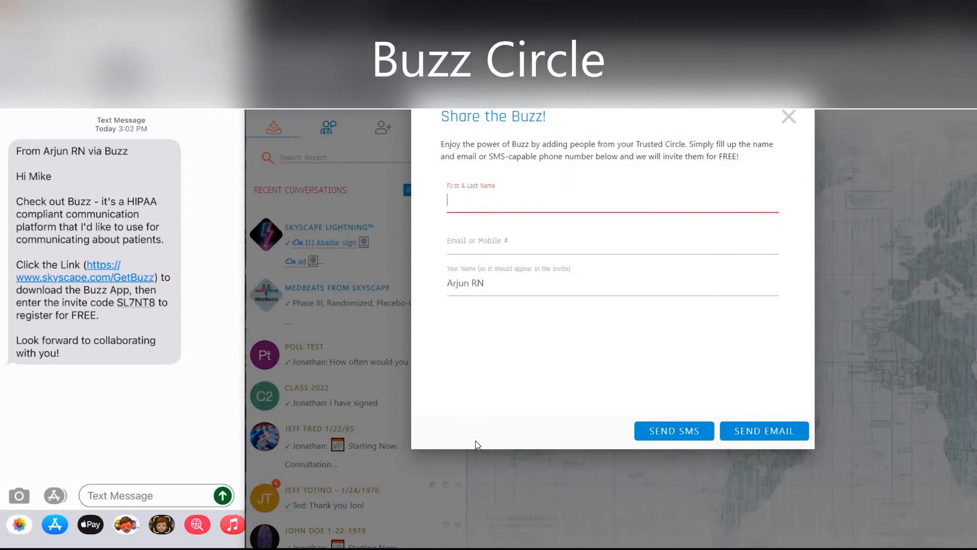
Close the Share the Buzz! dialog and go back to the Buzz home screen.
left_click(788, 119)
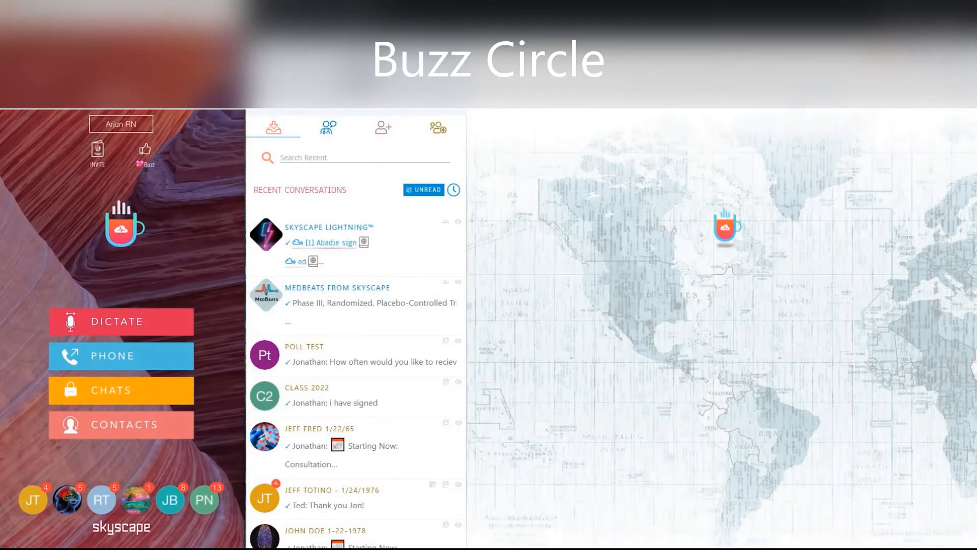
left_click(492, 77)
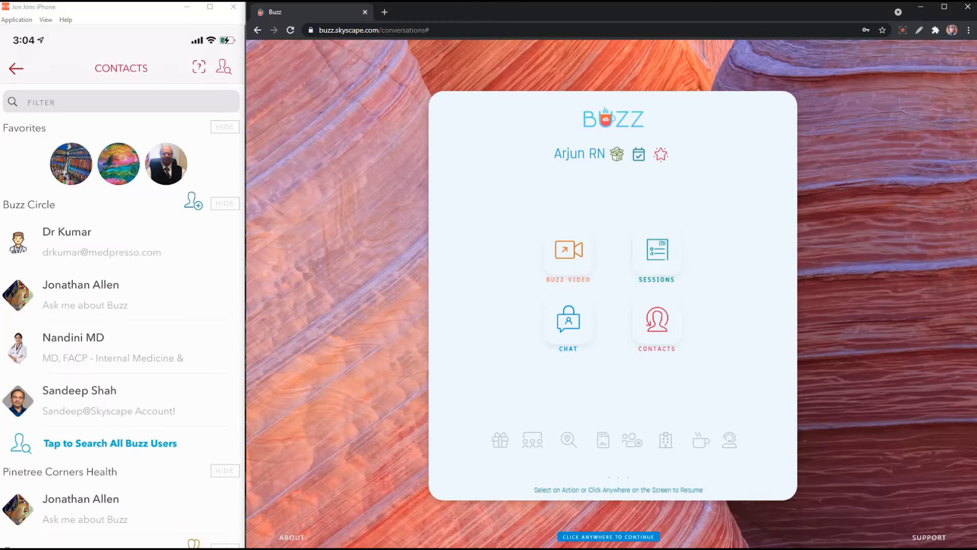
Open Buzz Circle contacts and bring up the empty Find a Buzz User search.
left_click(192, 204)
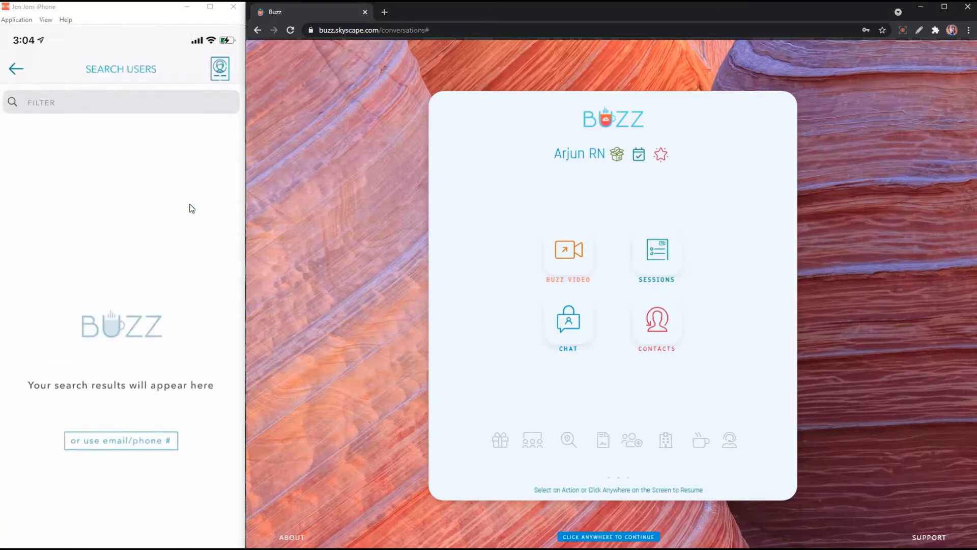
mouse_move(457, 256)
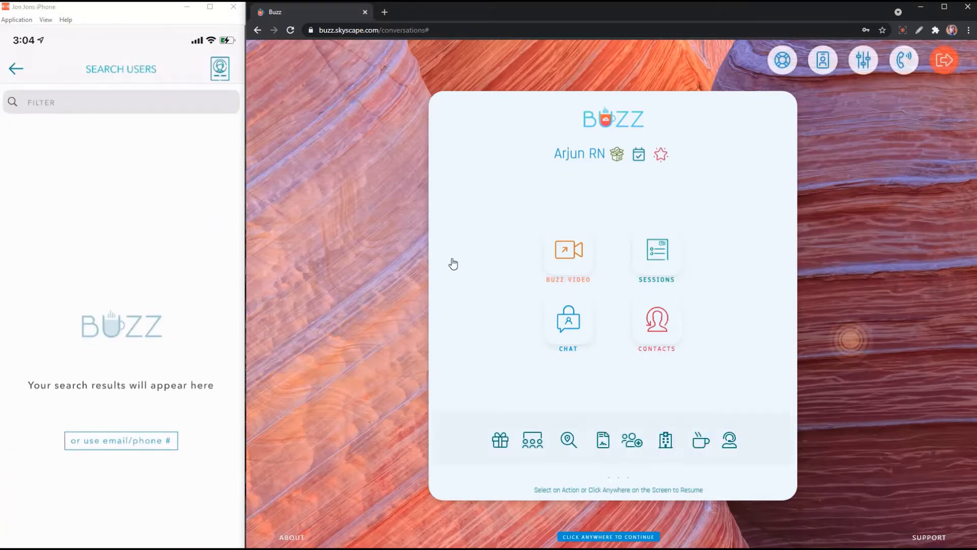
left_click(661, 328)
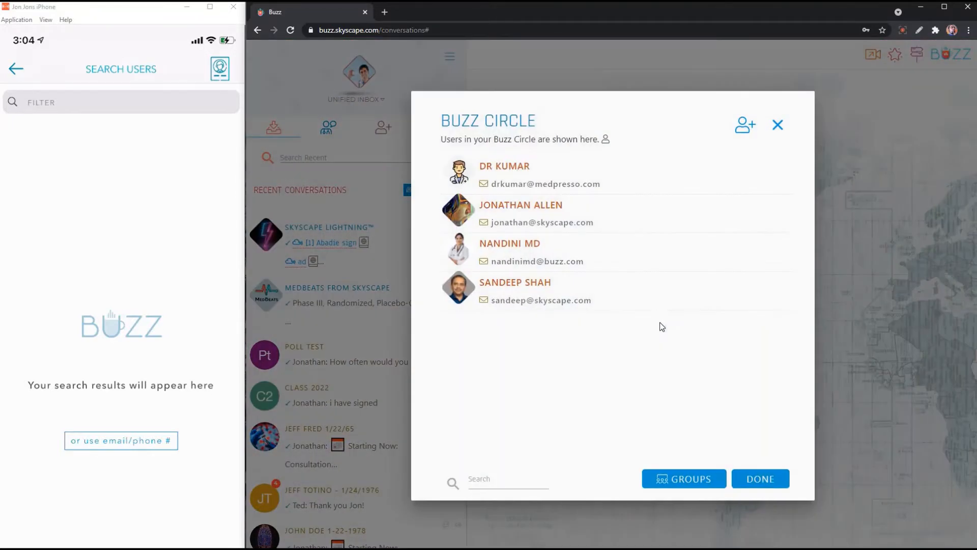
left_click(745, 127)
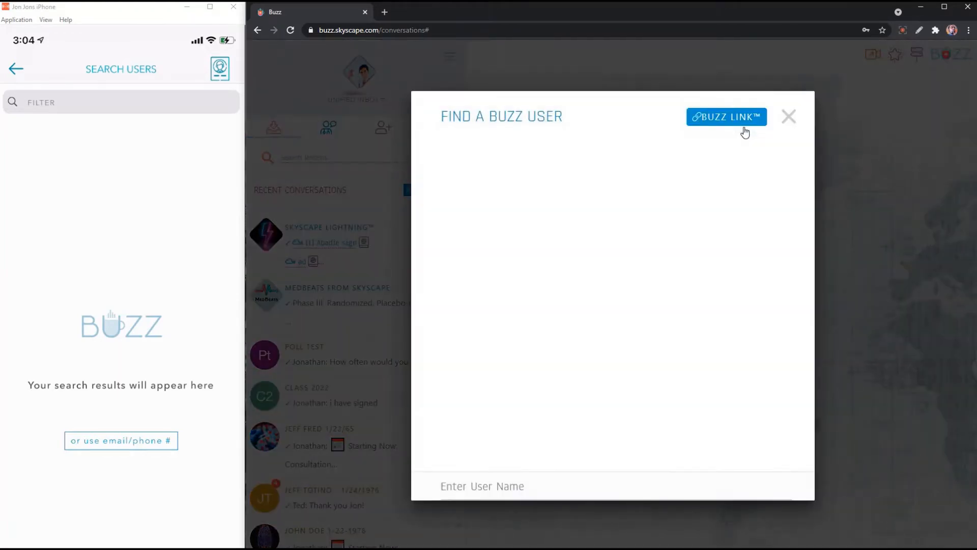
left_click(528, 487)
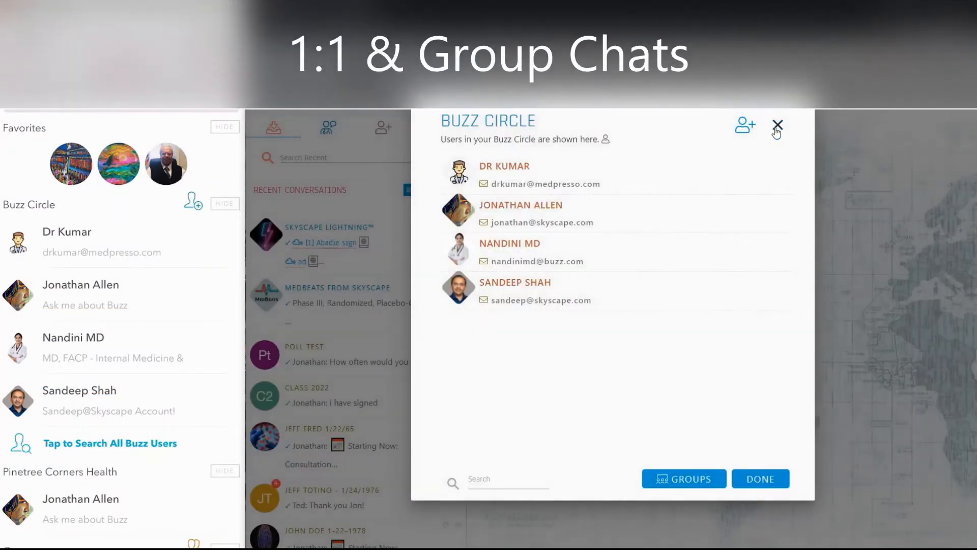
Close Find a Buzz User and show the phone's Recent Conversations list.
left_click(777, 125)
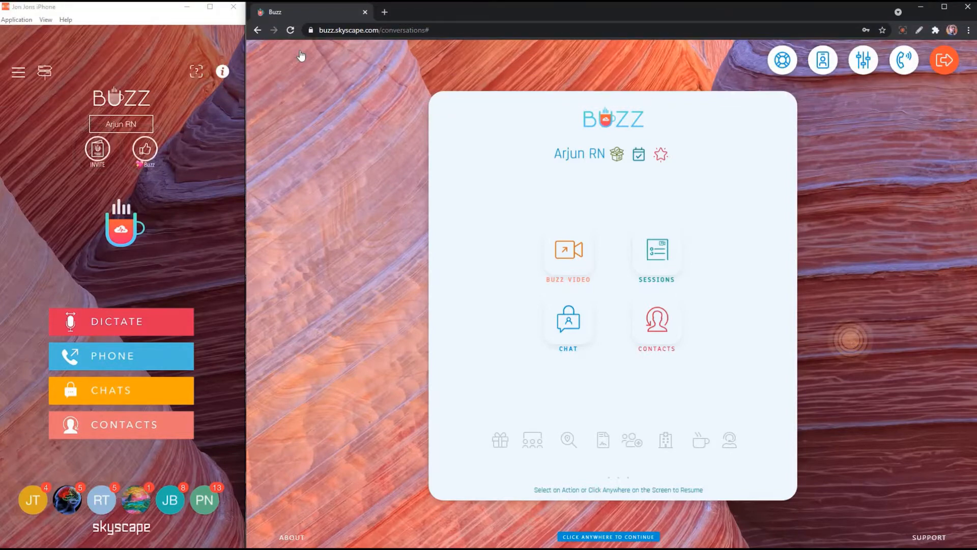
left_click(73, 390)
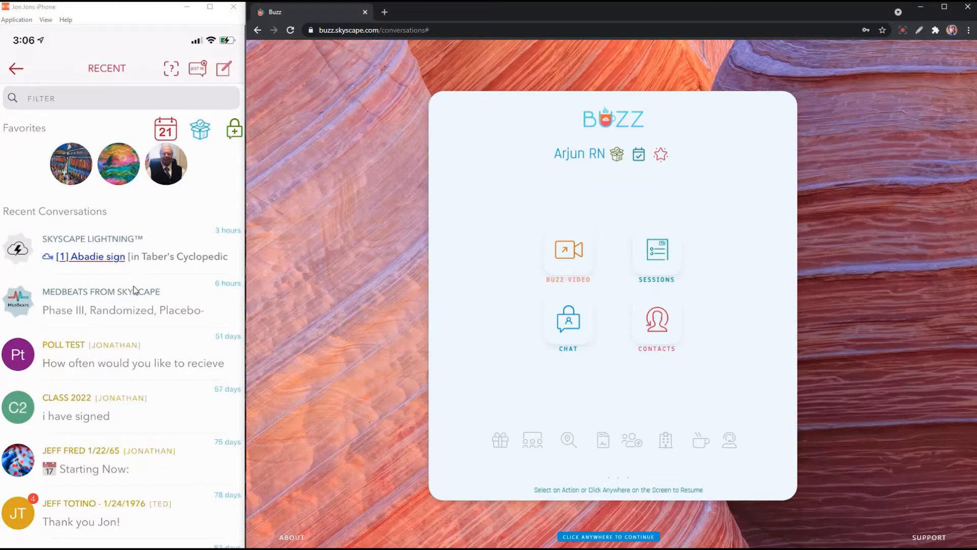
Browse Recent Conversations, then start a New Group from the lock-plus icon.
scroll(134, 290, "down", 6)
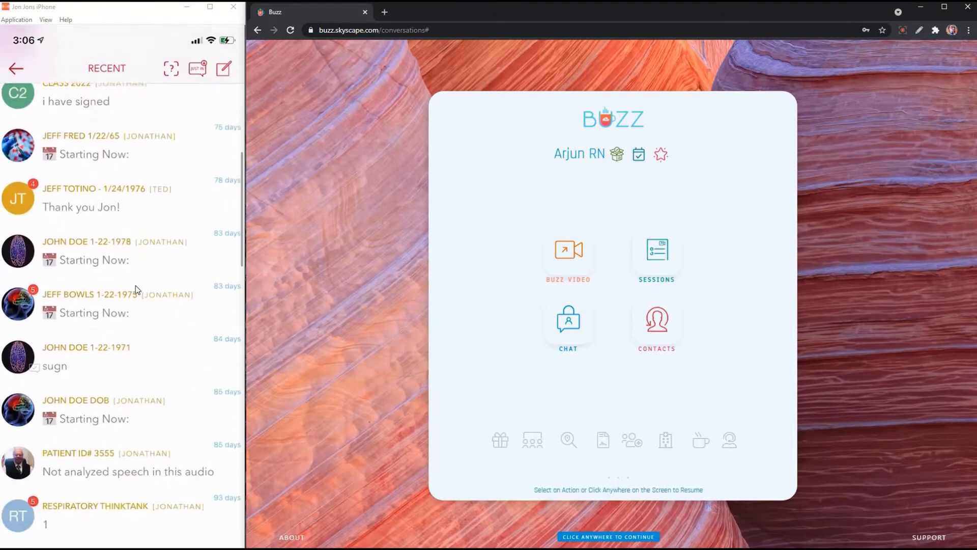
scroll(136, 287, "down", 7)
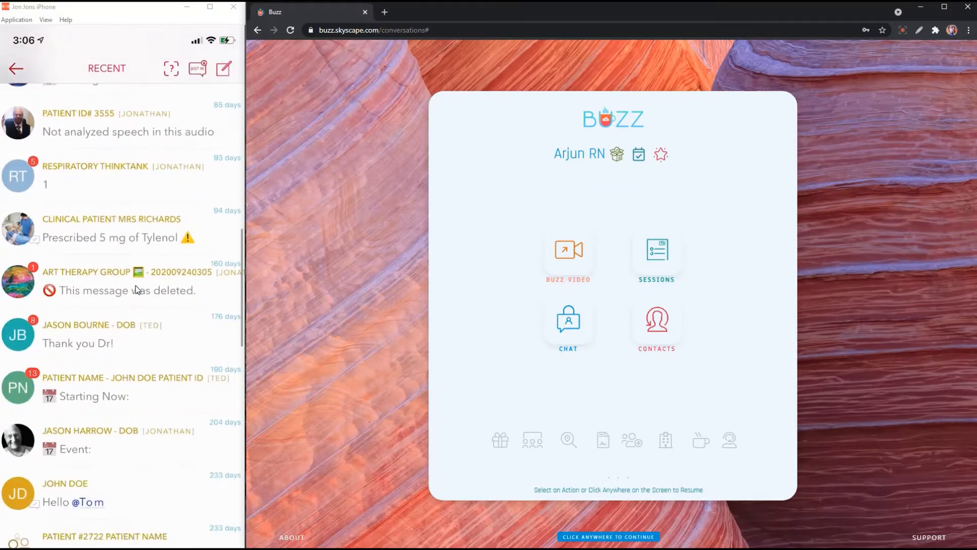
scroll(135, 285, "up", 8)
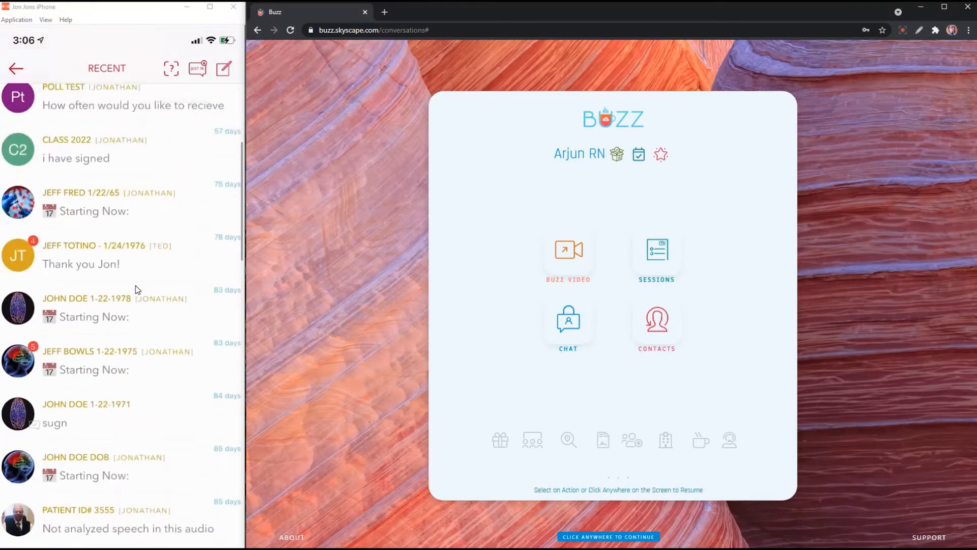
scroll(136, 285, "up", 5)
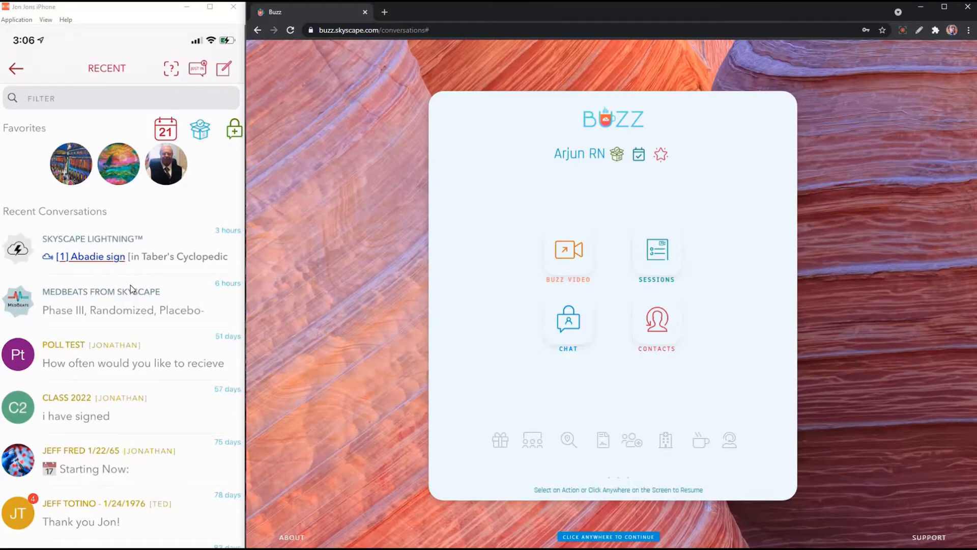
left_click(227, 143)
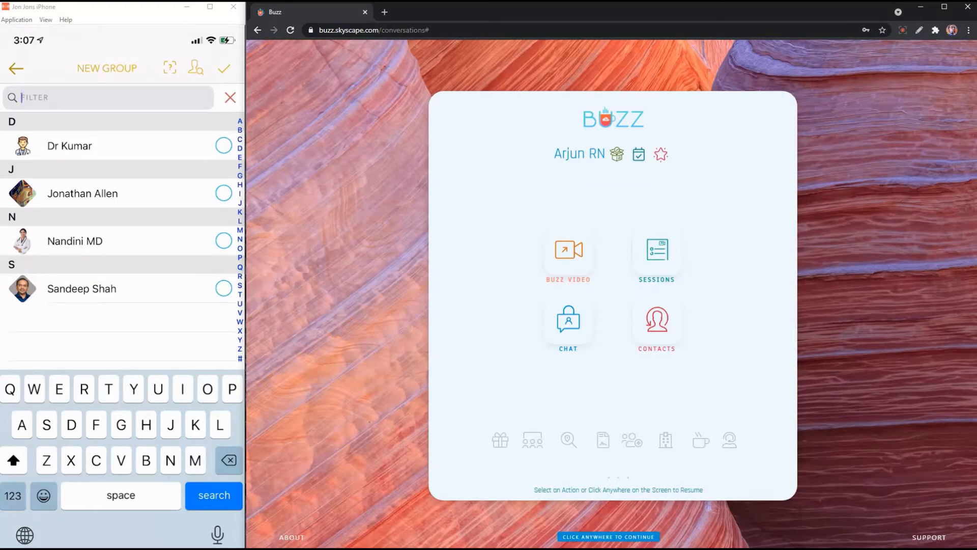
Pick one Buzz Circle member for the new group and confirm the selection.
left_click(224, 241)
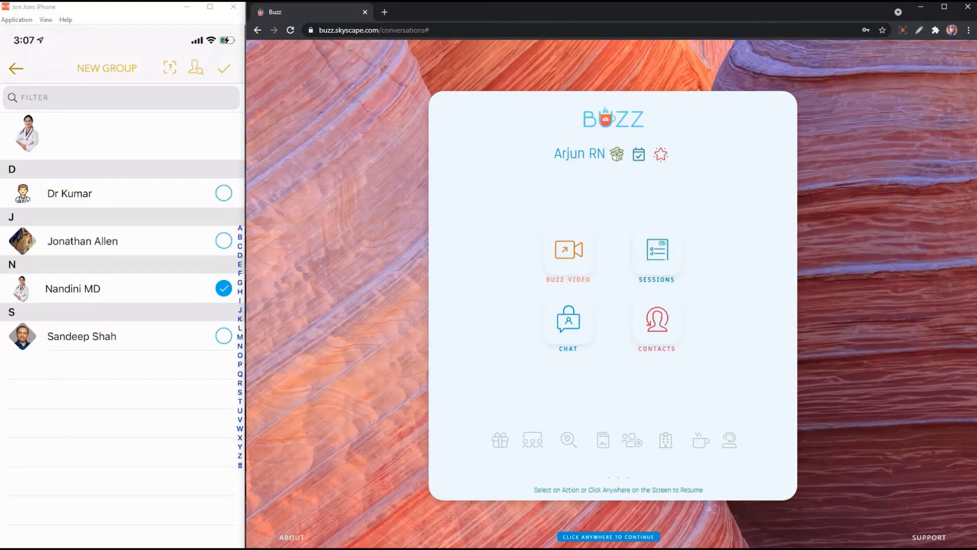
left_click(227, 73)
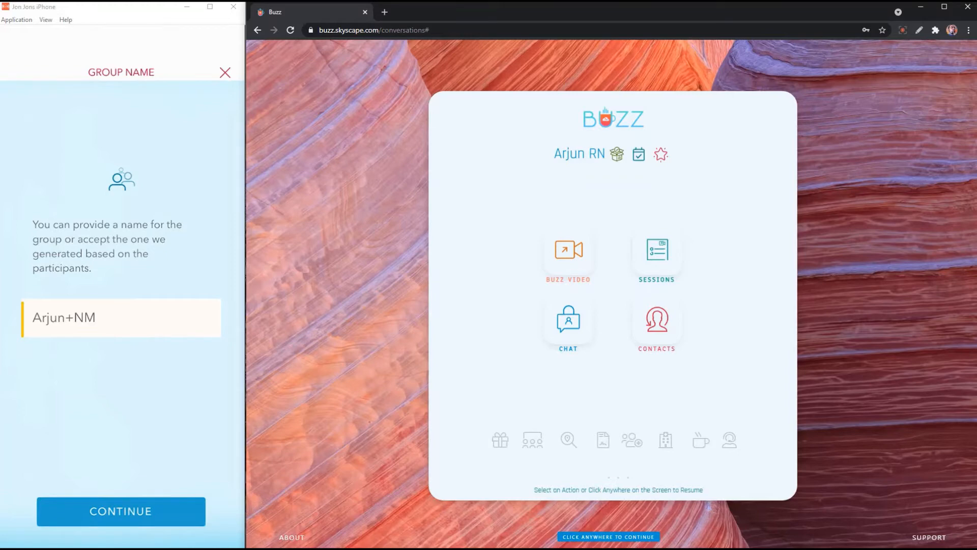
Rename the group to the patient's name and date of birth, then open web Chat.
left_click(96, 317)
key("BackSpace")
key("BackSpace")
key("BackSpace")
key("BackSpace")
key("BackSpace")
key("BackSpace")
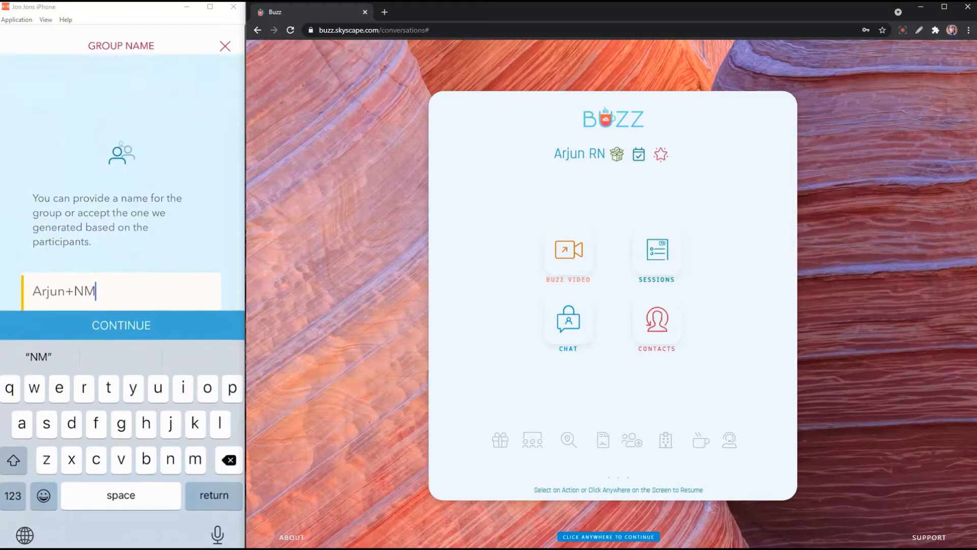
key("BackSpace")
key("BackSpace")
key("BackSpace")
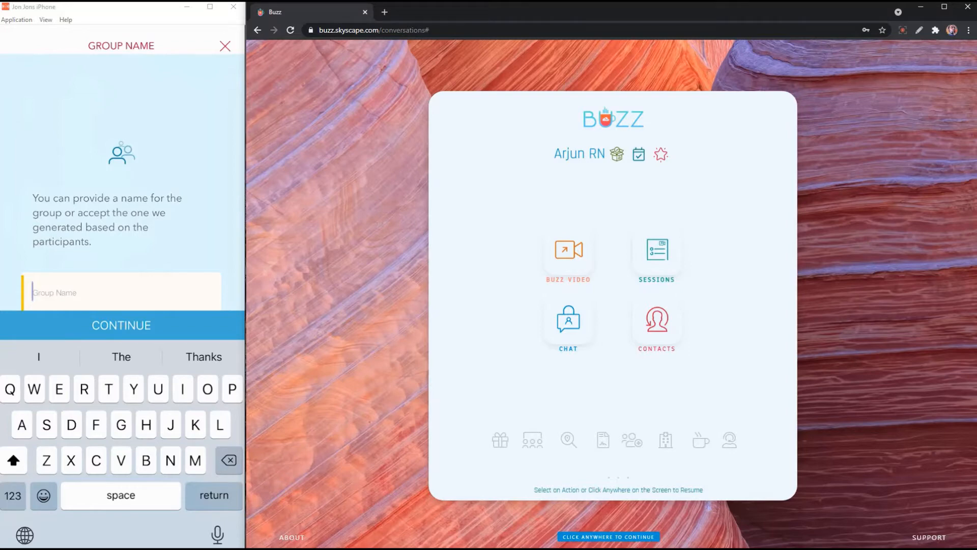
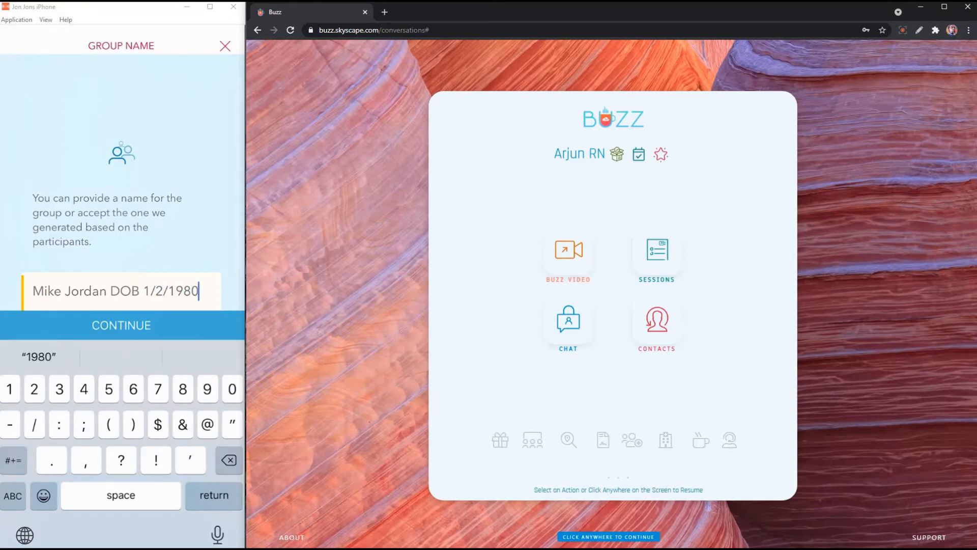
key("Return")
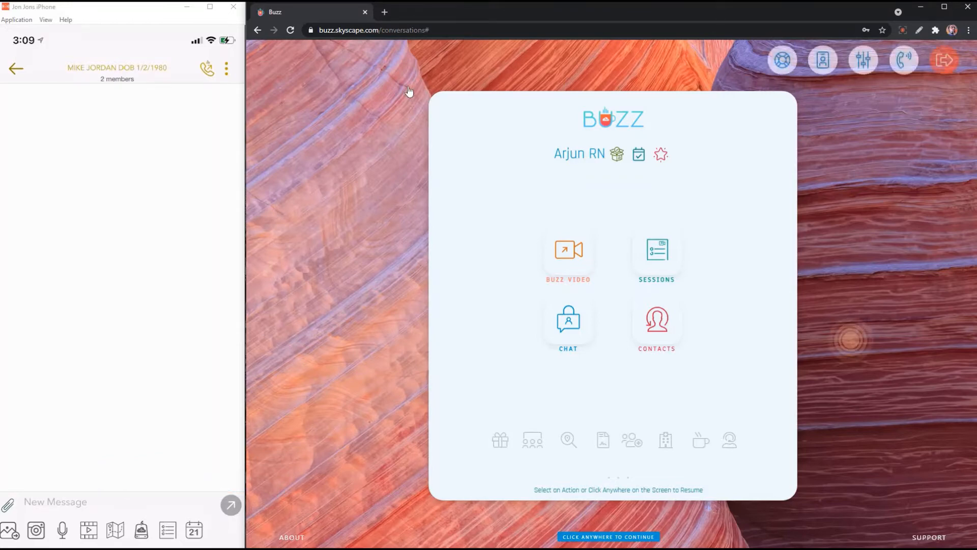
left_click(566, 320)
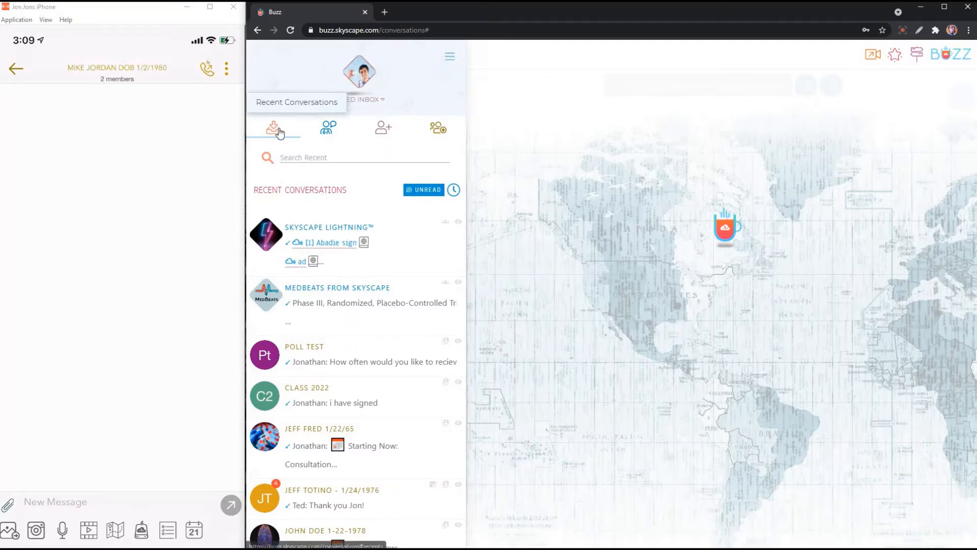
Review the Circle Users, Organization and Groups tabs, then open Create New Group.
left_click(326, 134)
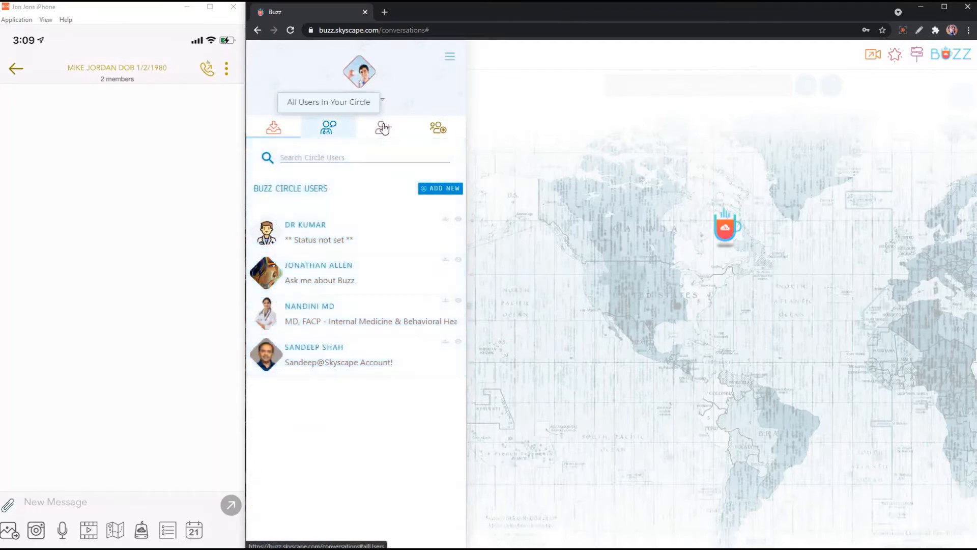
left_click(384, 133)
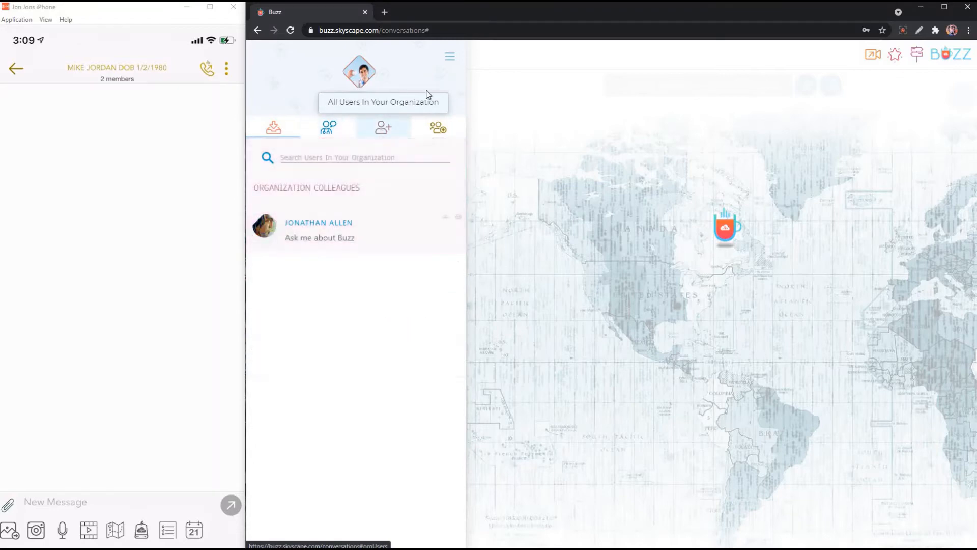
left_click(438, 130)
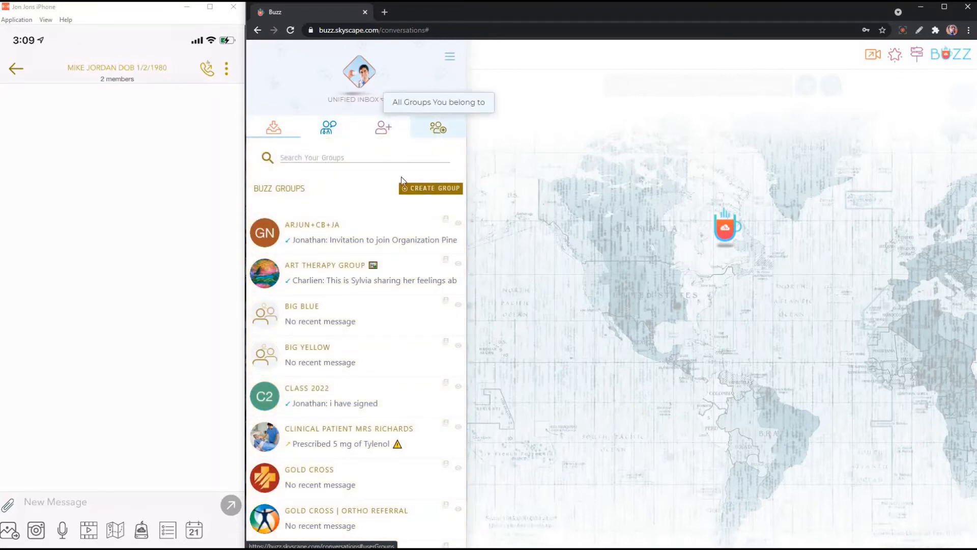
left_click(421, 190)
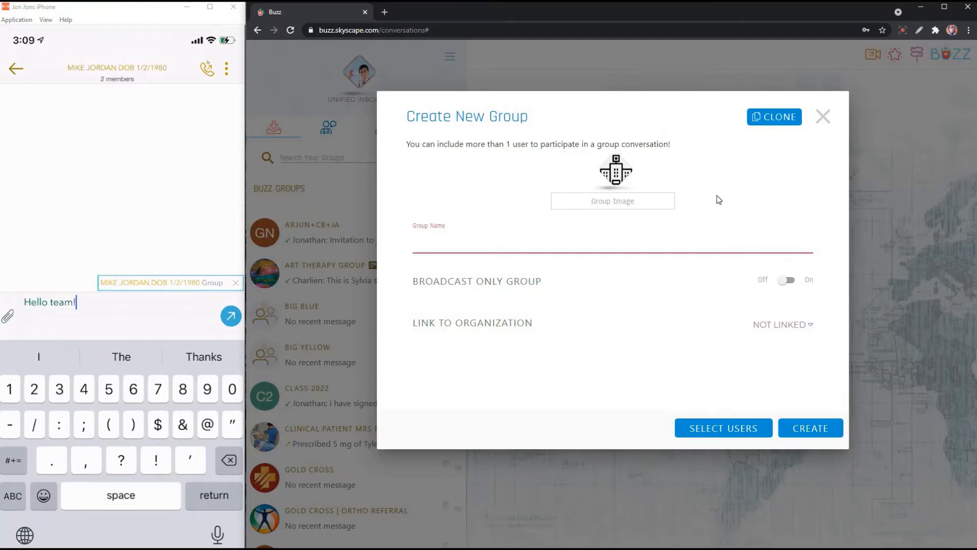
Close the Create New Group form and return to the Buzz dashboard.
left_click(825, 122)
left_click(449, 57)
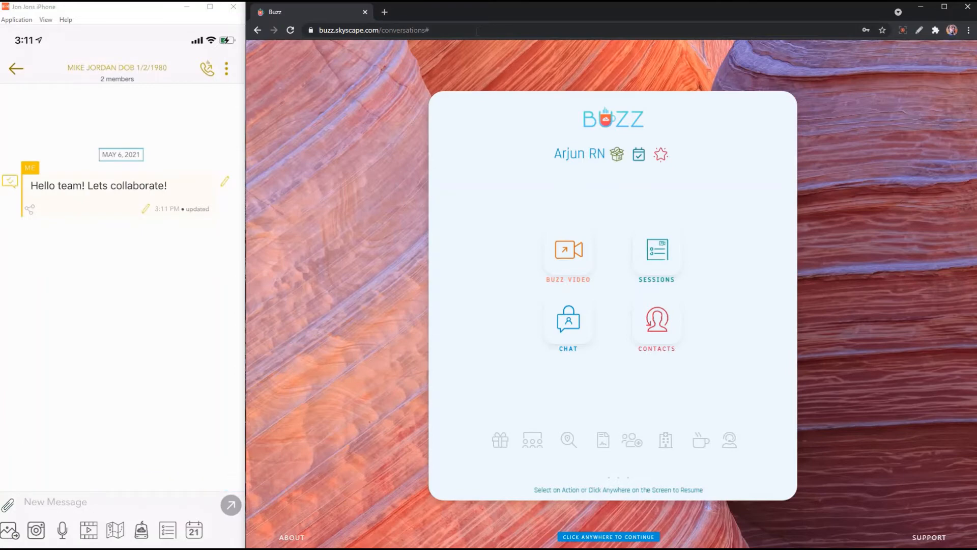
Open the patient group conversation from Recent Conversations in Chat.
left_click(580, 320)
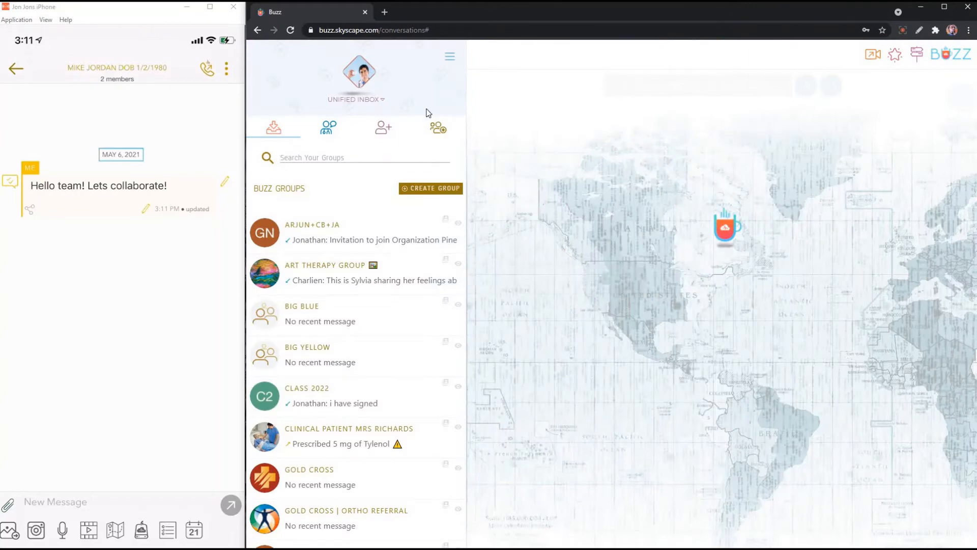
left_click(275, 127)
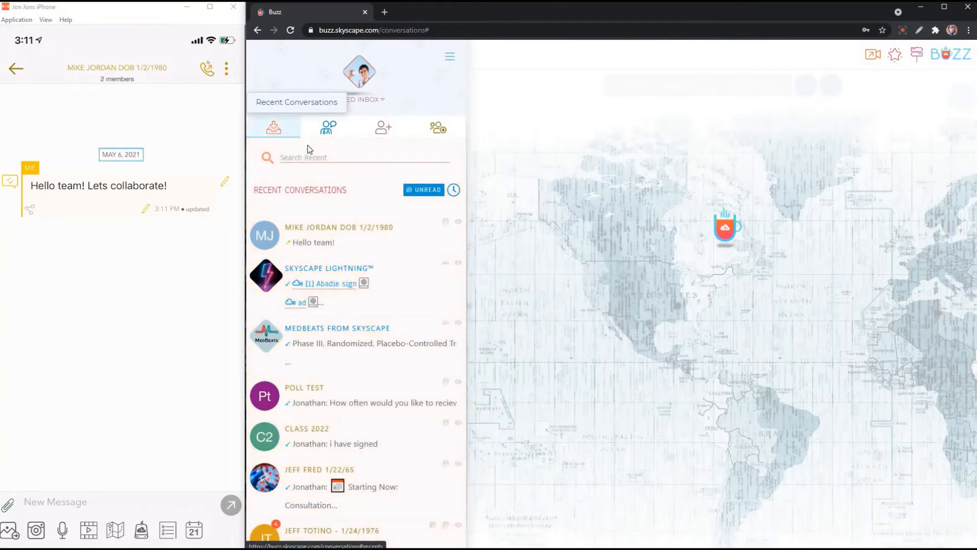
left_click(364, 247)
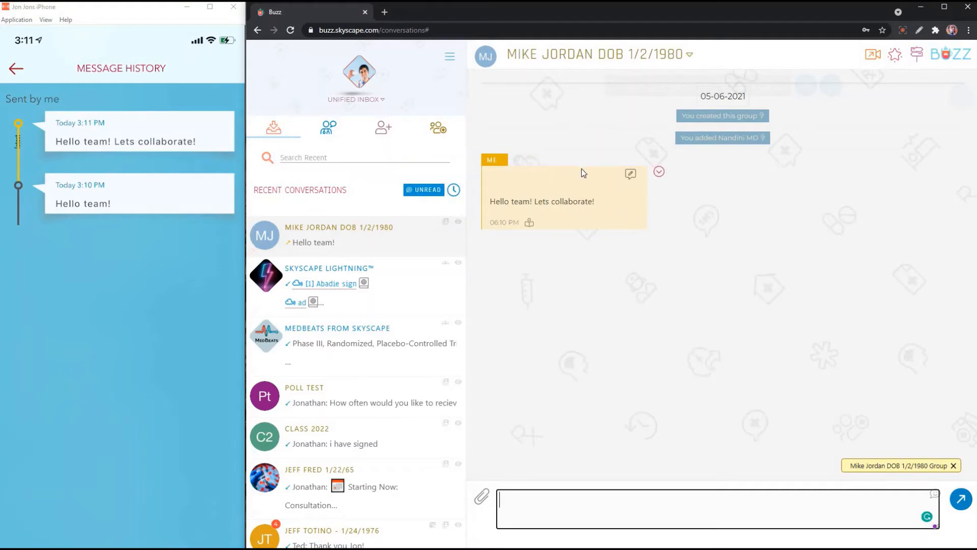
View the edit history of the 'Hello team! Lets collaborate!' message, then close it.
mouse_move(530, 224)
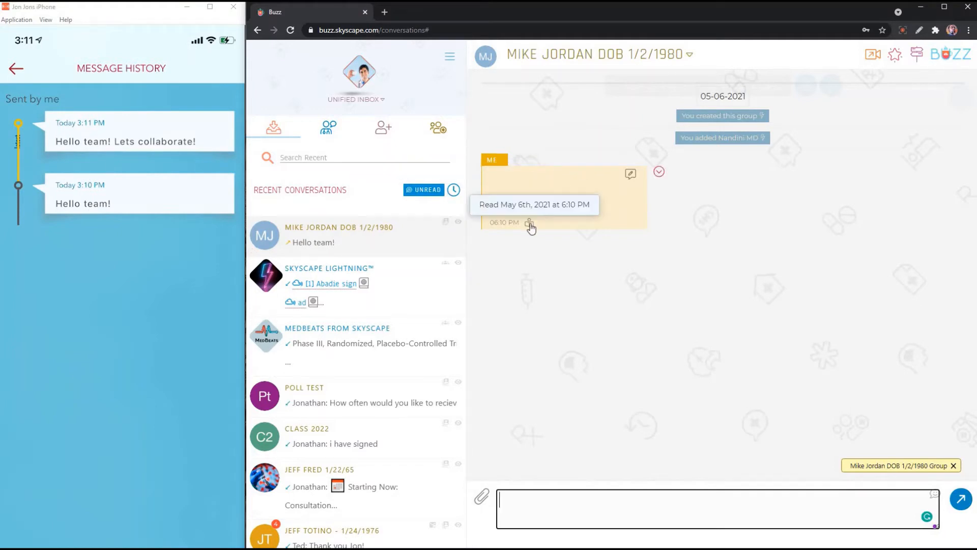
left_click(633, 175)
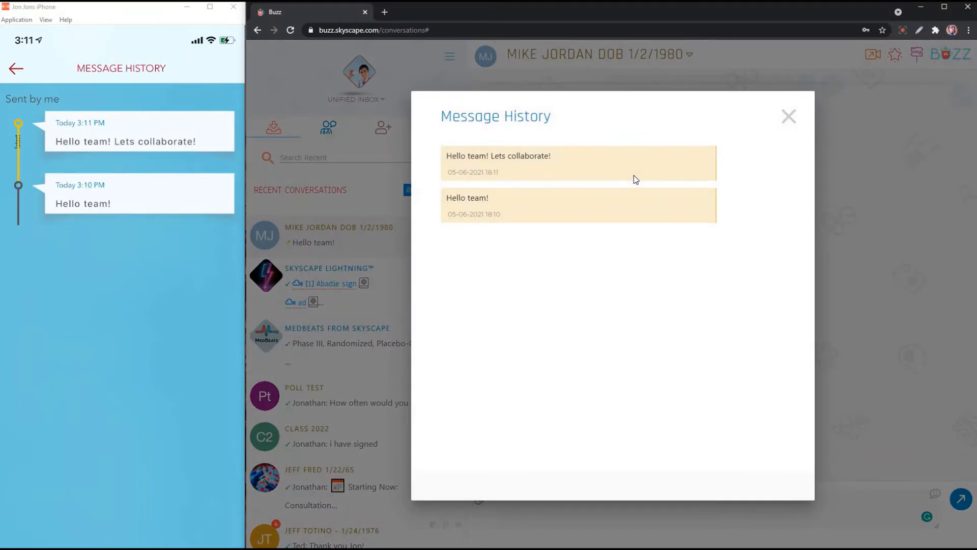
left_click(788, 118)
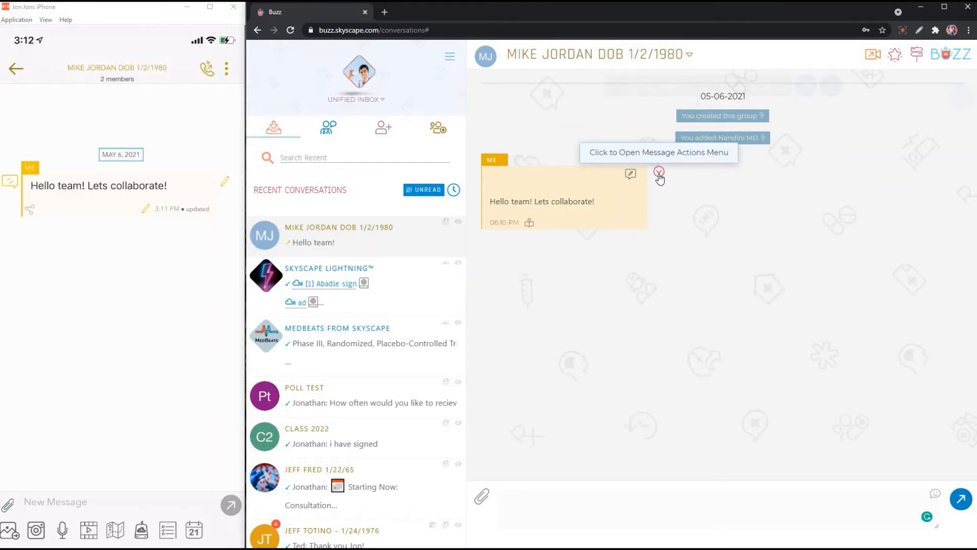
Start a reply to the member's 'Hello glad to be here' message from its actions menu.
left_click(659, 173)
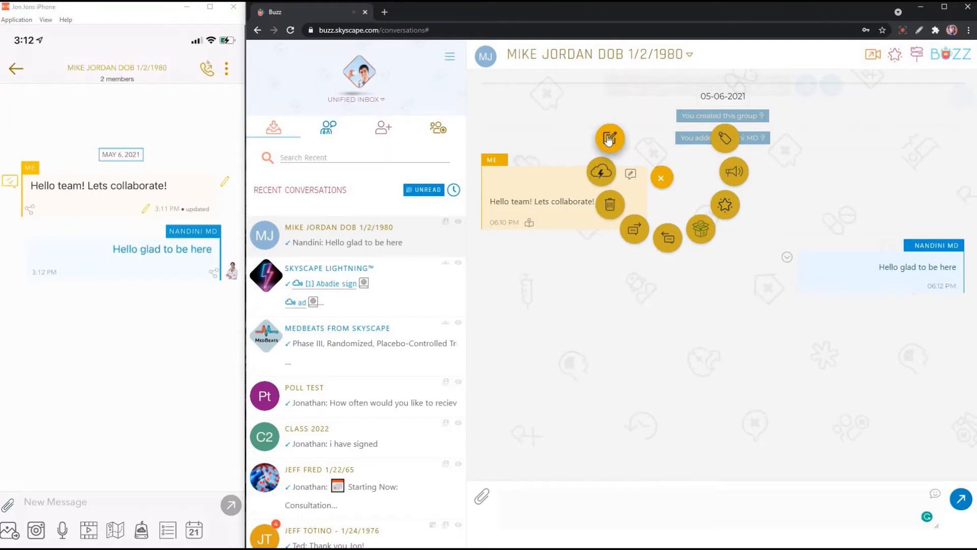
left_click(667, 180)
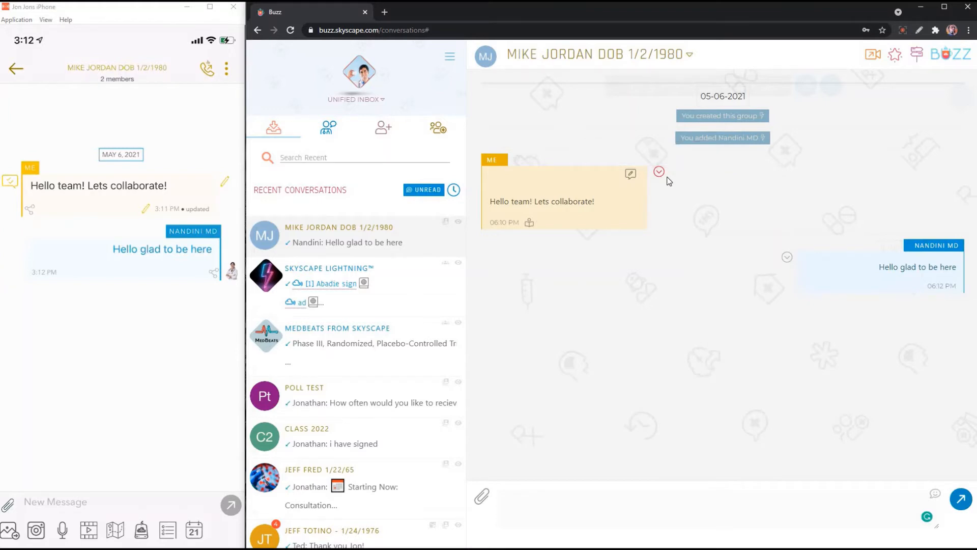
left_click(788, 263)
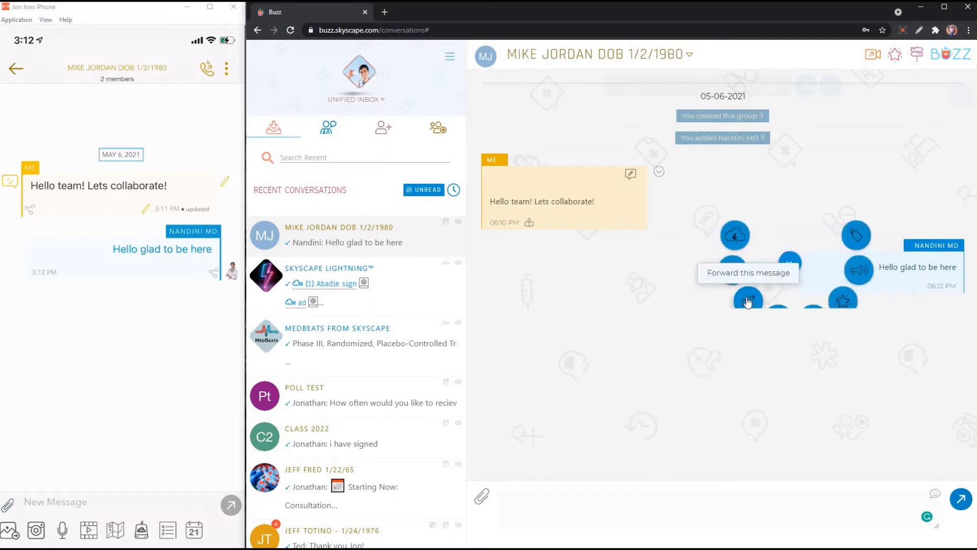
left_click(777, 310)
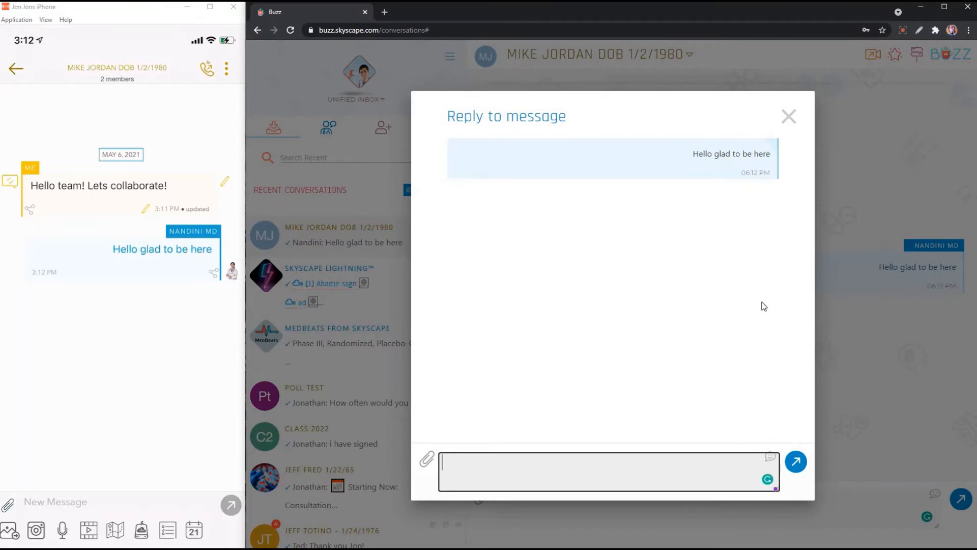
Send the reply 'I will send the patients information', fixing the typo first.
type("I will se")
type("nd the ")
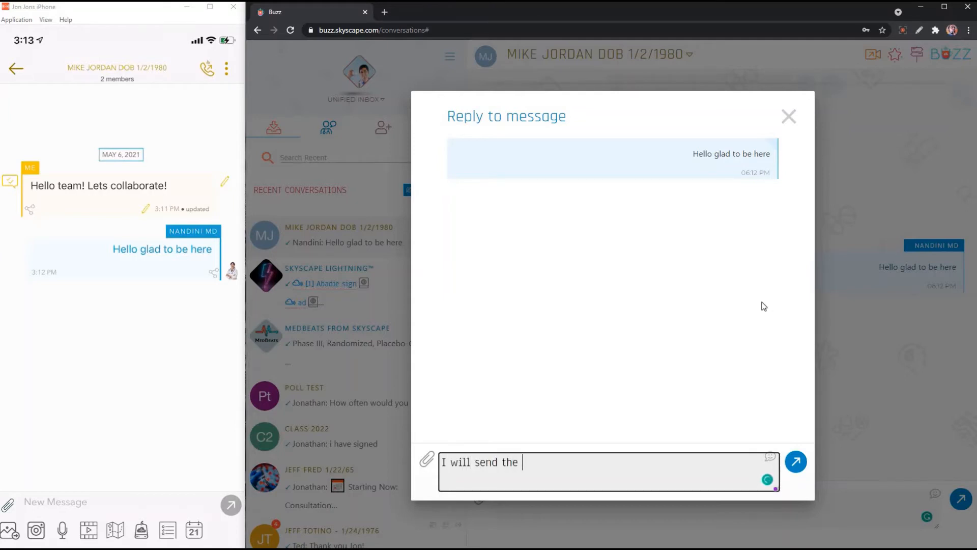
type("patients information")
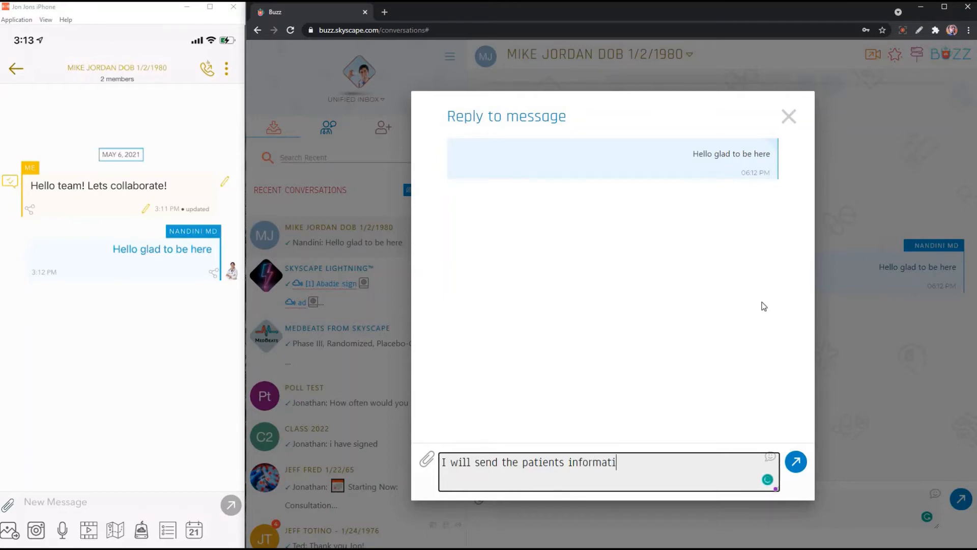
key("Return")
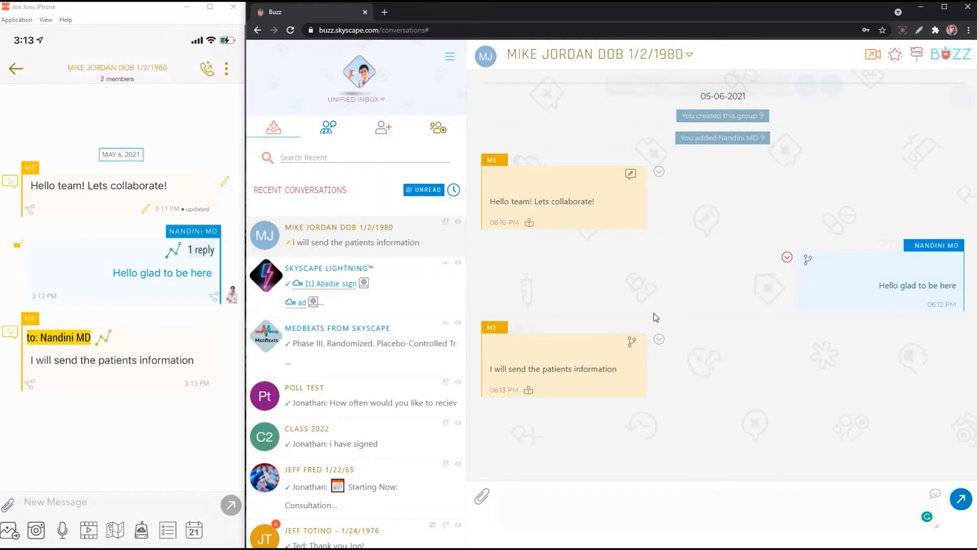
left_click(632, 343)
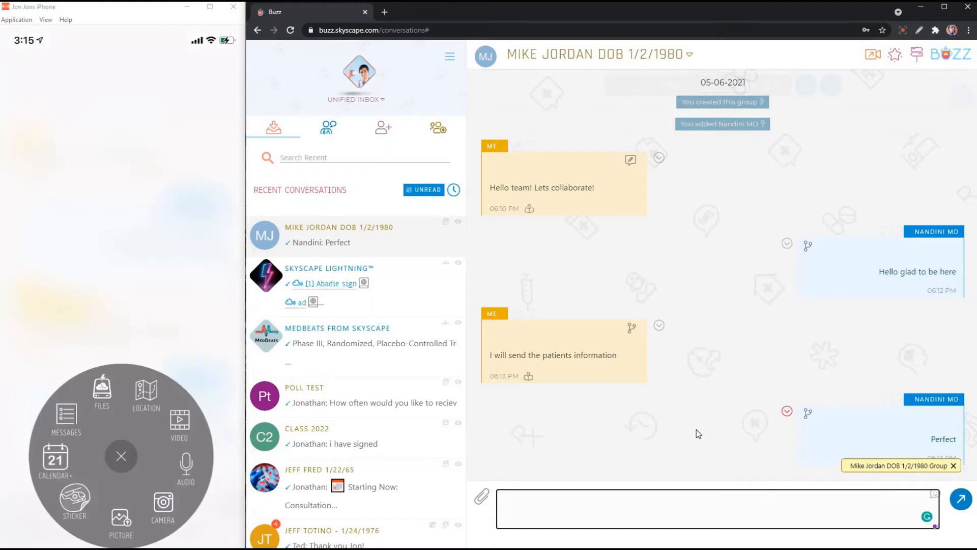
Choose Send Documents from the paperclip attachment menu.
left_click(481, 498)
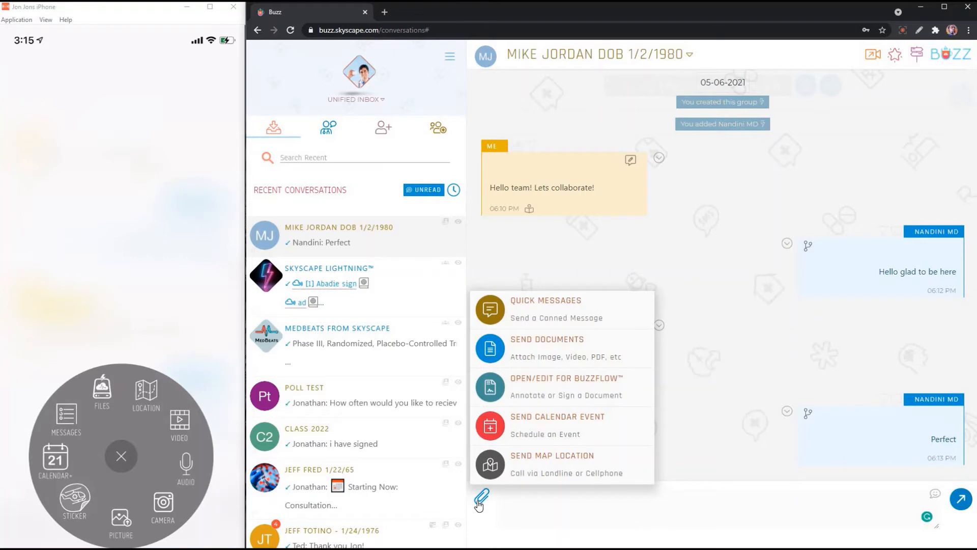
left_click(481, 498)
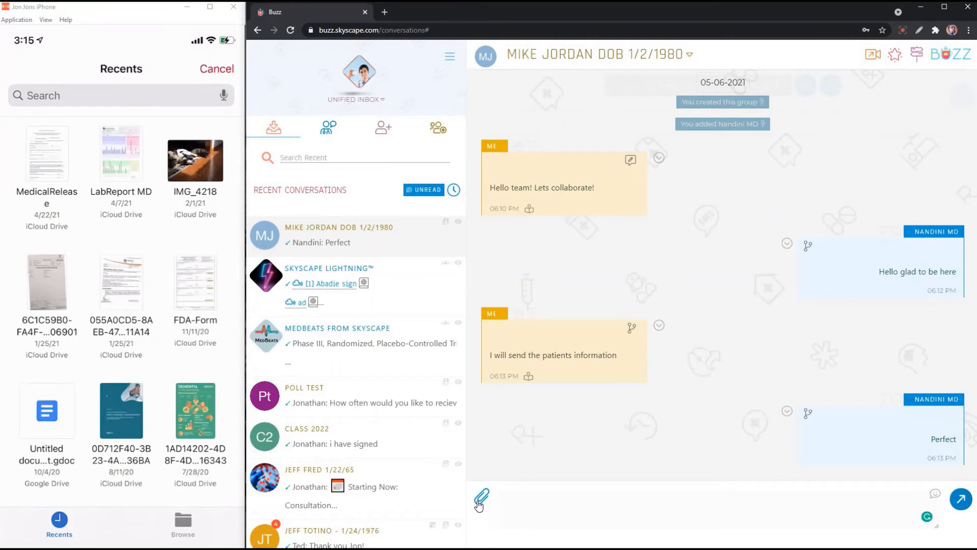
left_click(480, 501)
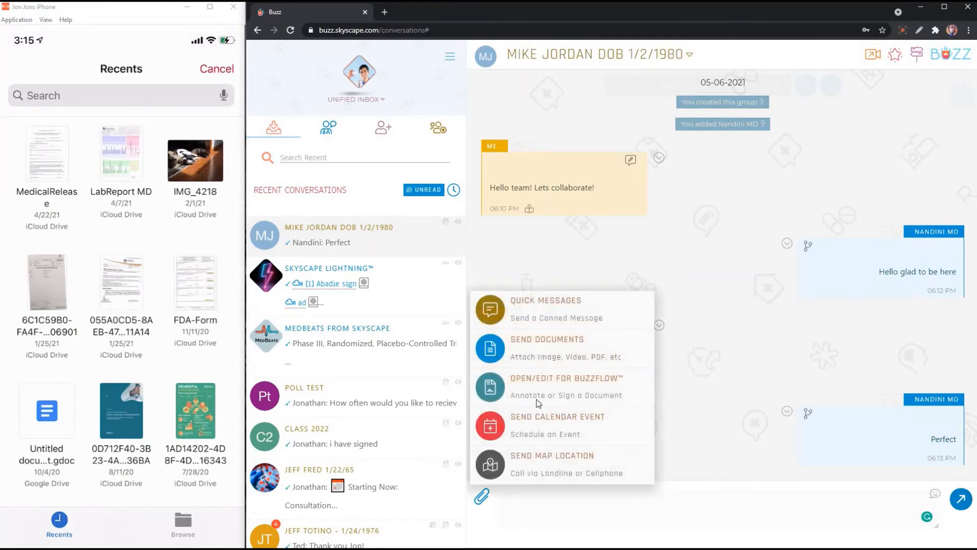
left_click(563, 355)
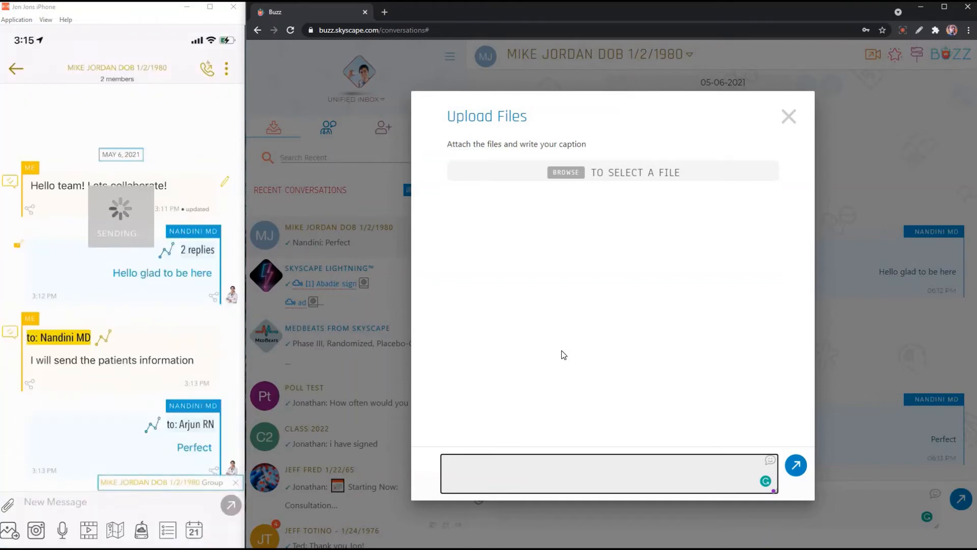
Cancel the file browse, close Upload Files, and open the LabReport MD.pdf attachment.
left_click(574, 174)
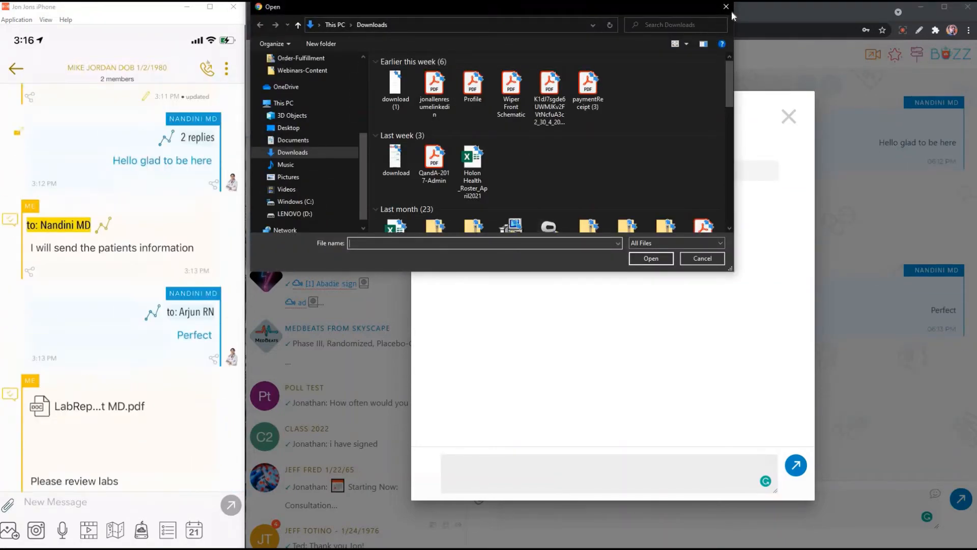
left_click(713, 262)
left_click(788, 121)
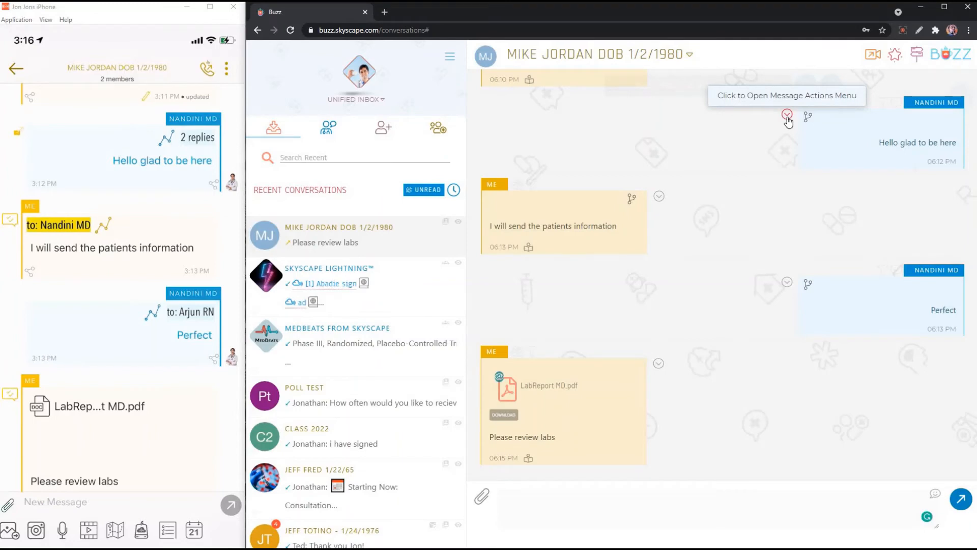
left_click(536, 388)
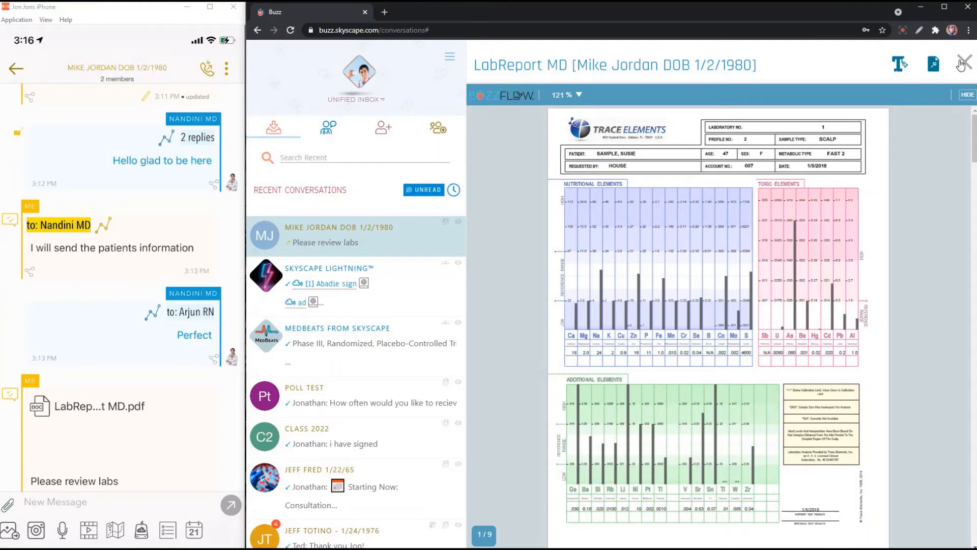
Close the lab report viewer and choose Send Map Location from the attachment menu.
left_click(962, 64)
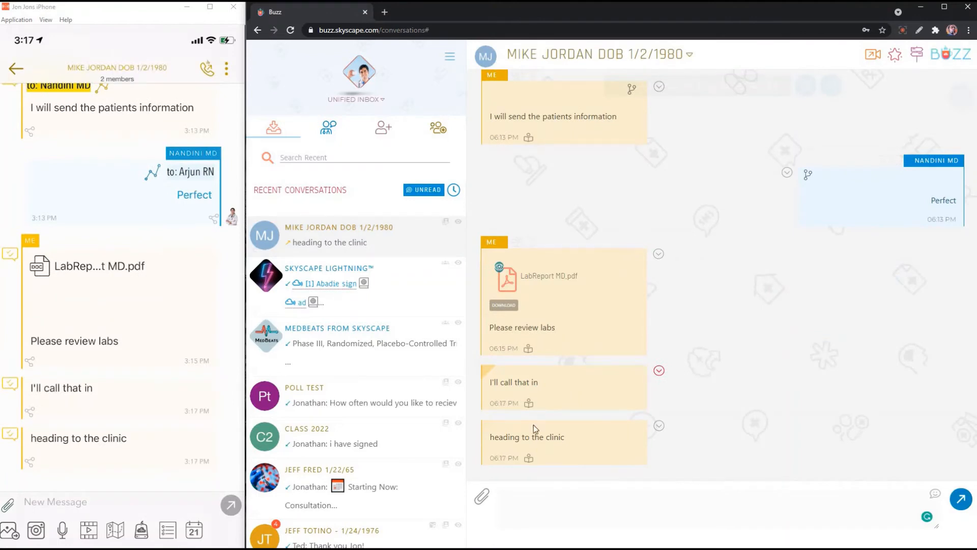
left_click(483, 497)
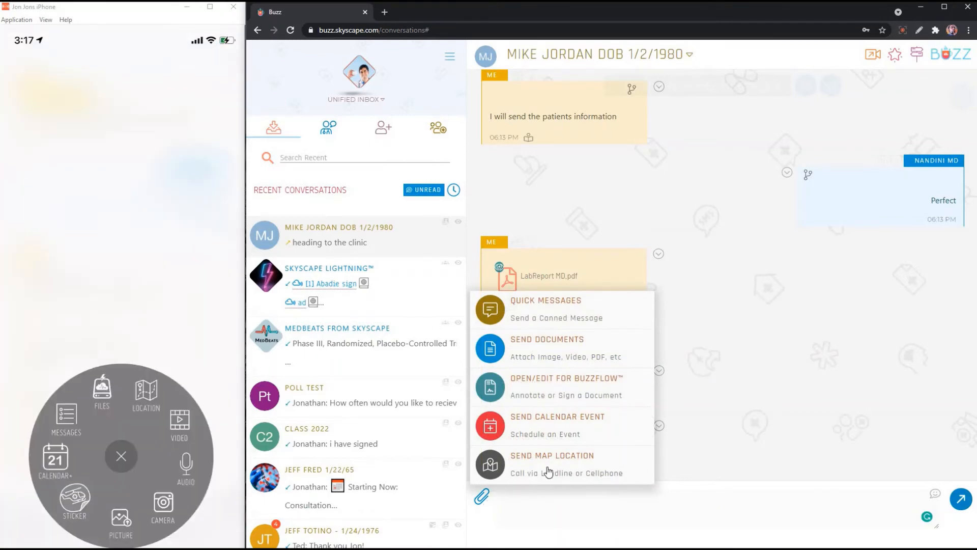
left_click(548, 471)
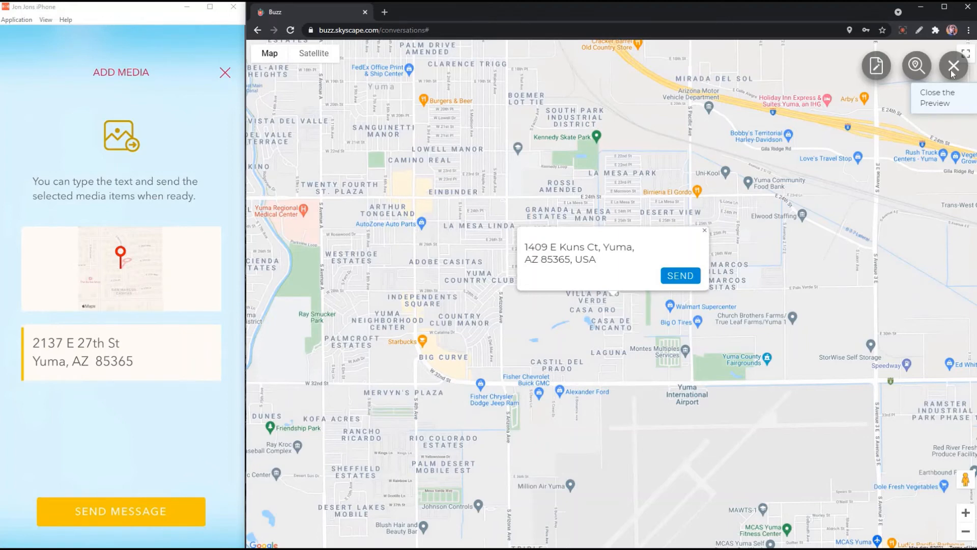
Send the selected Yuma address from the map popup to the patient group.
left_click(689, 278)
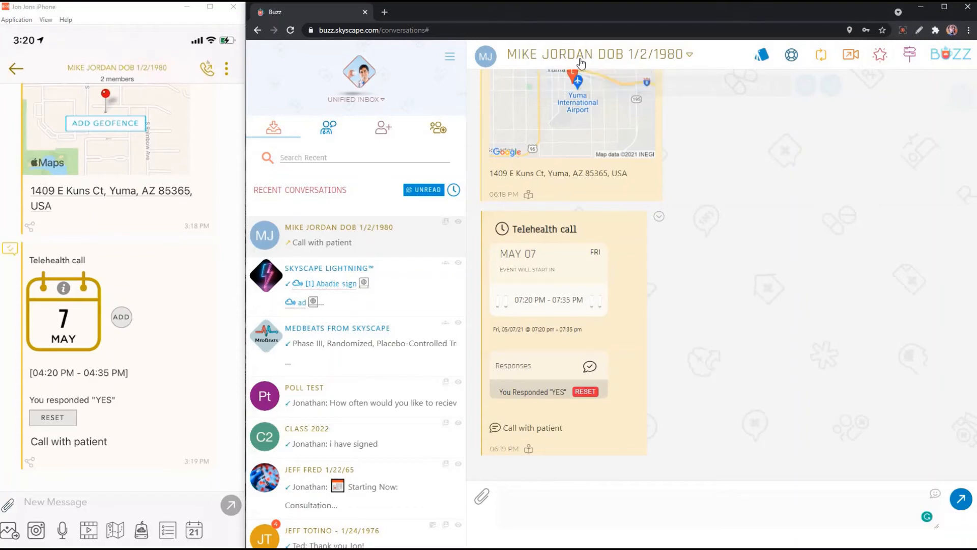
Open Group Members from the group title dropdown and go to Manage Users.
left_click(581, 63)
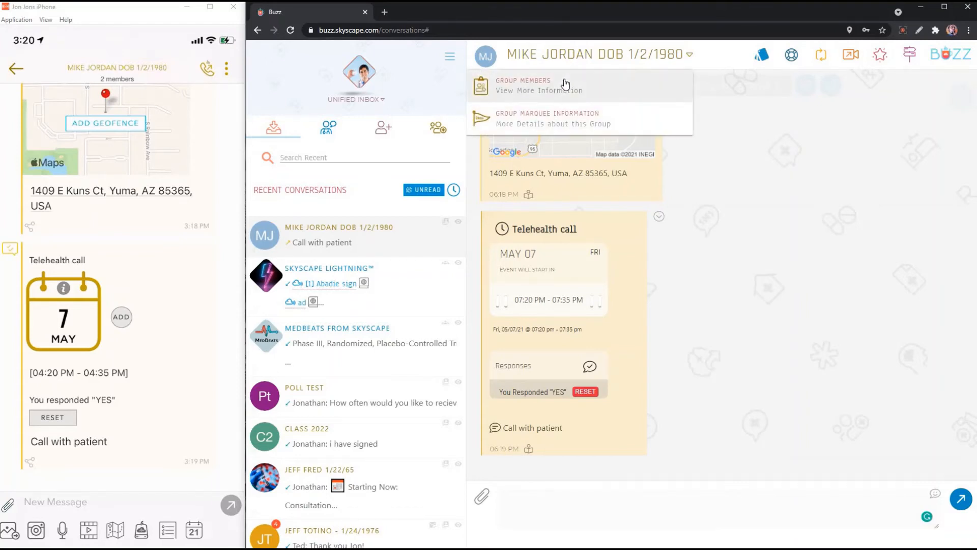
left_click(565, 84)
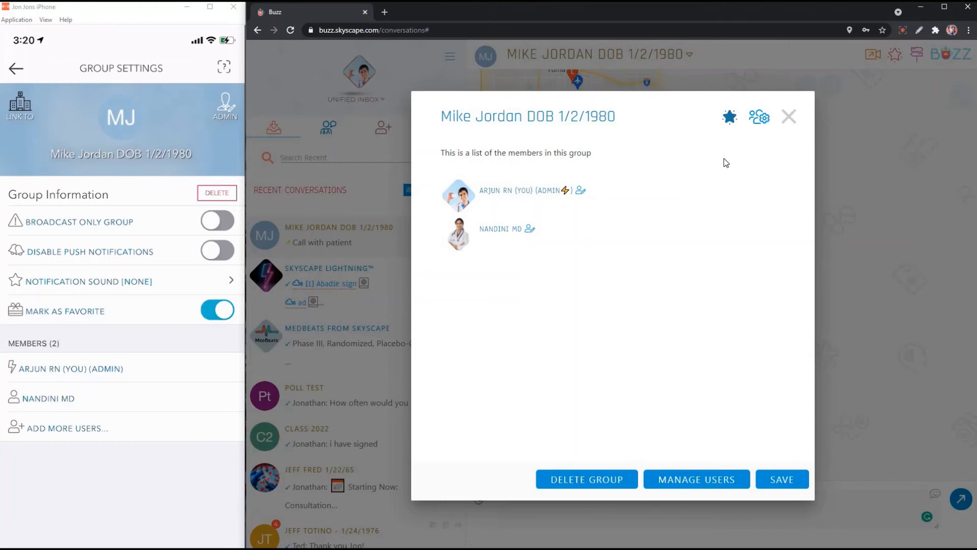
left_click(694, 481)
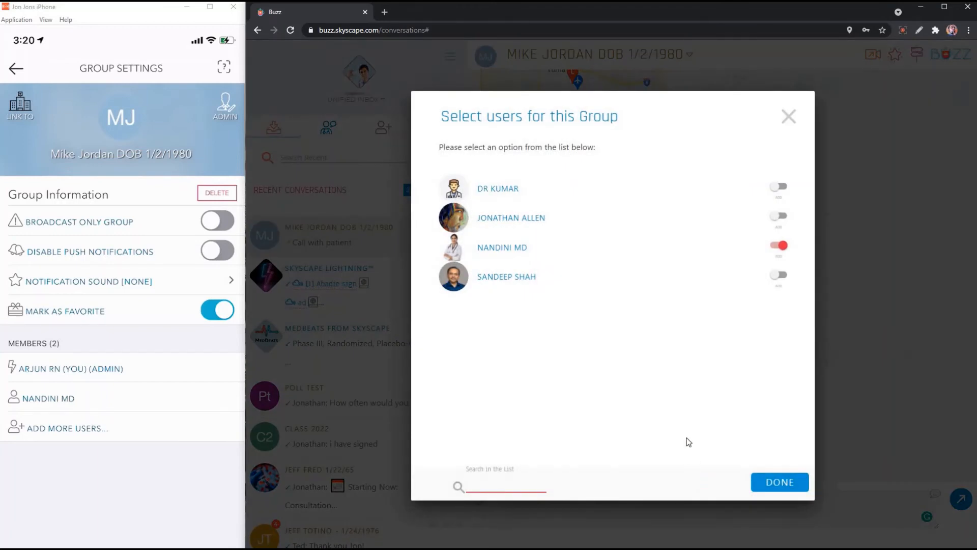
Add the second listed user to the group, save, and reopen the three-member list.
left_click(781, 219)
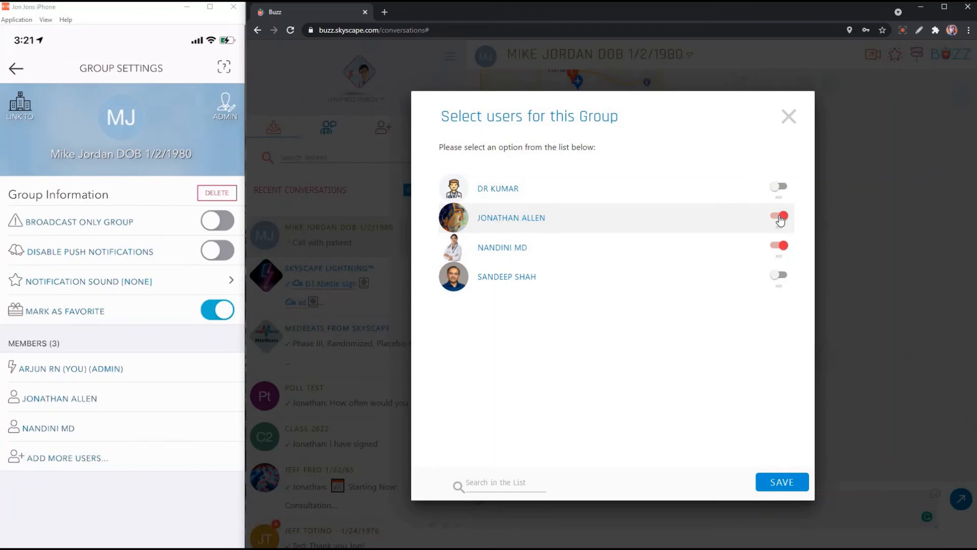
left_click(781, 219)
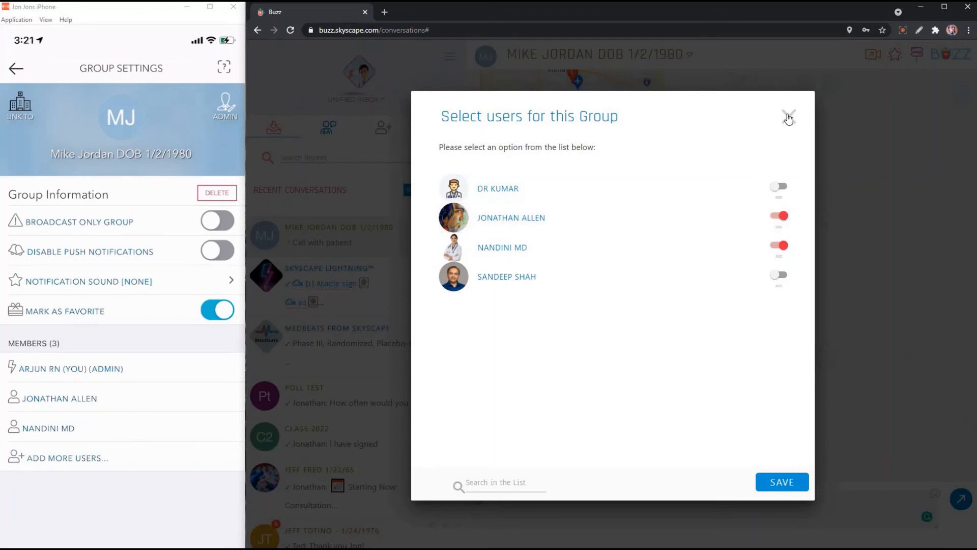
left_click(788, 117)
left_click(789, 120)
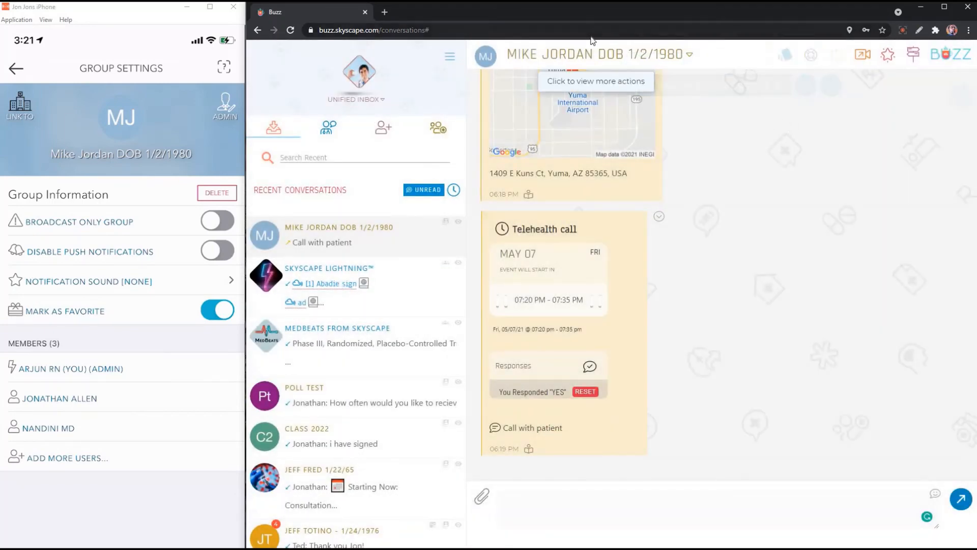
left_click(586, 55)
left_click(537, 84)
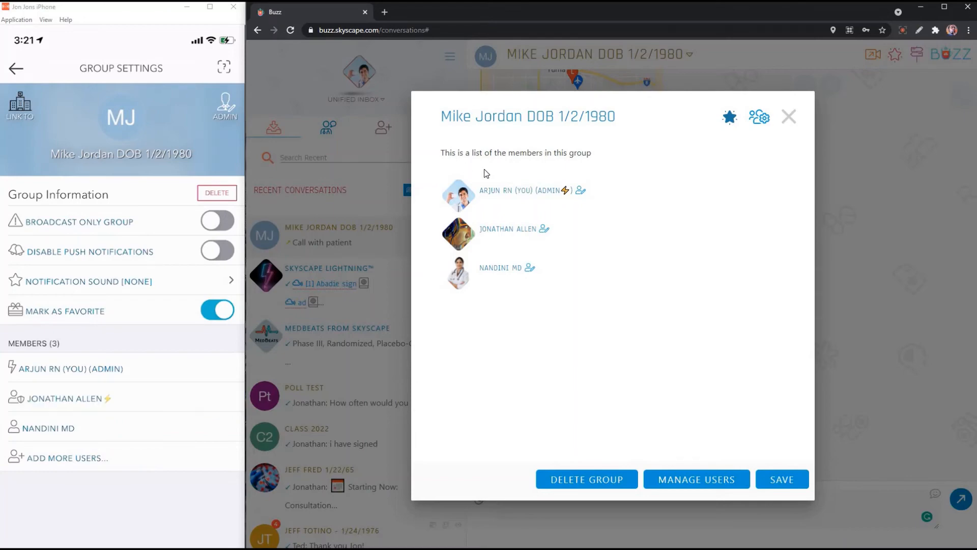
Share earlier messages with the newly added member and switch to the group's settings.
left_click(543, 228)
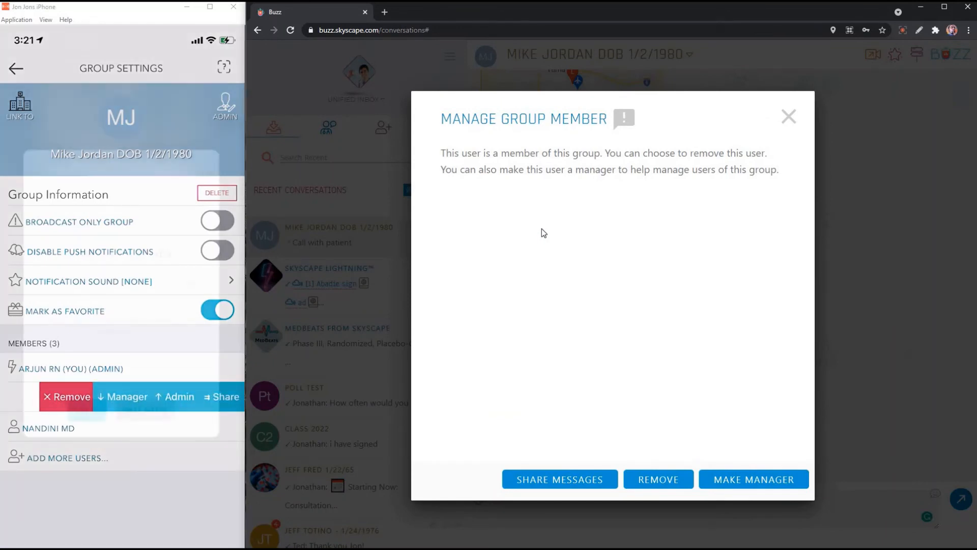
left_click(593, 480)
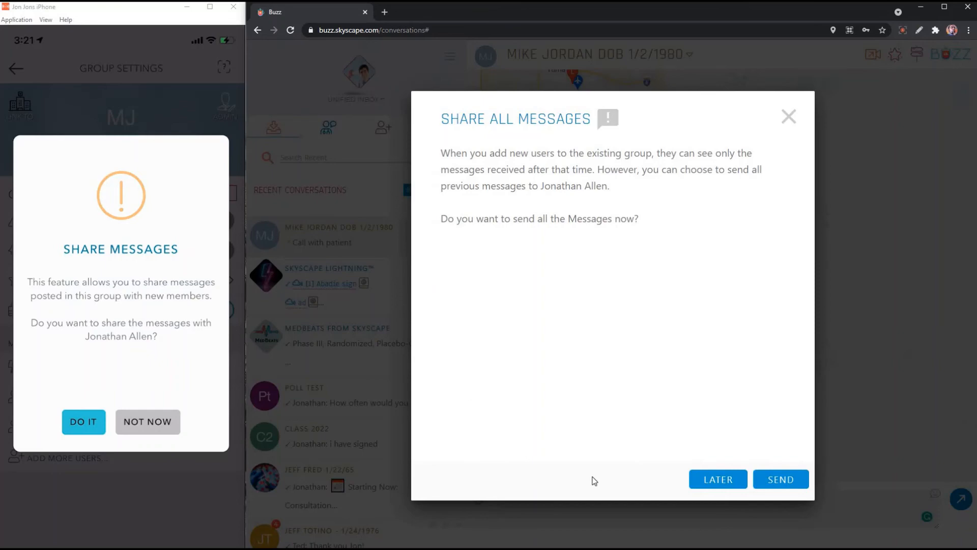
left_click(796, 481)
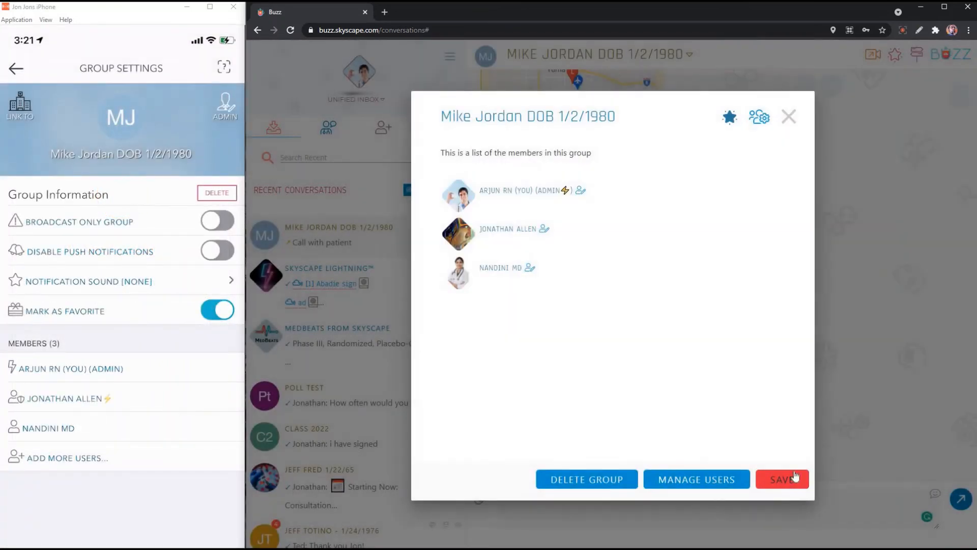
Close the Group Settings window to return to the web app home.
left_click(816, 131)
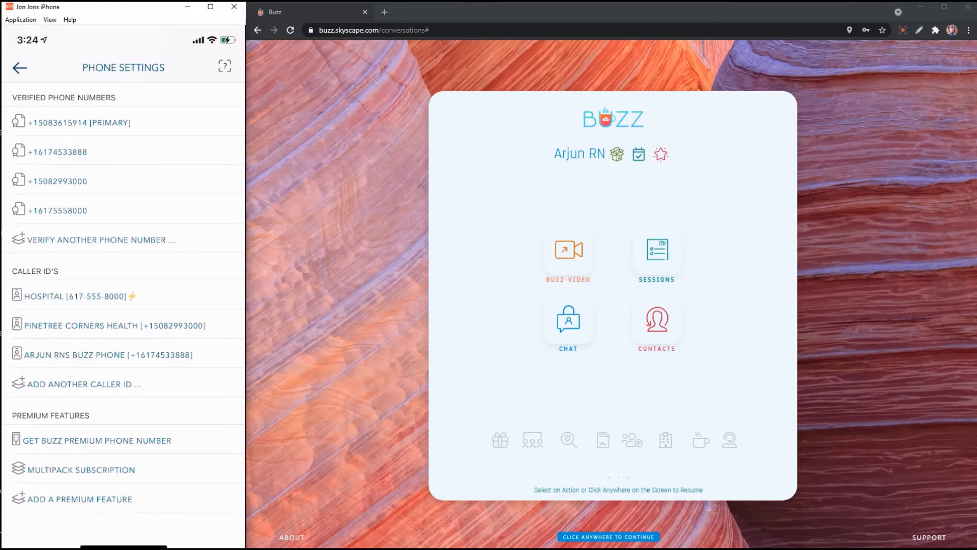
Verify another phone number by entering the new number and the received SMS code.
left_click(123, 239)
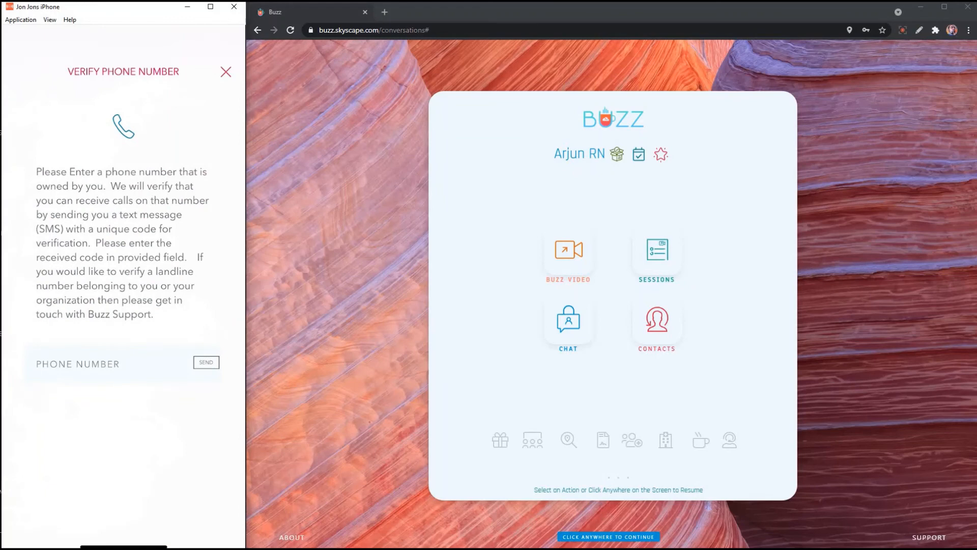
left_click(123, 364)
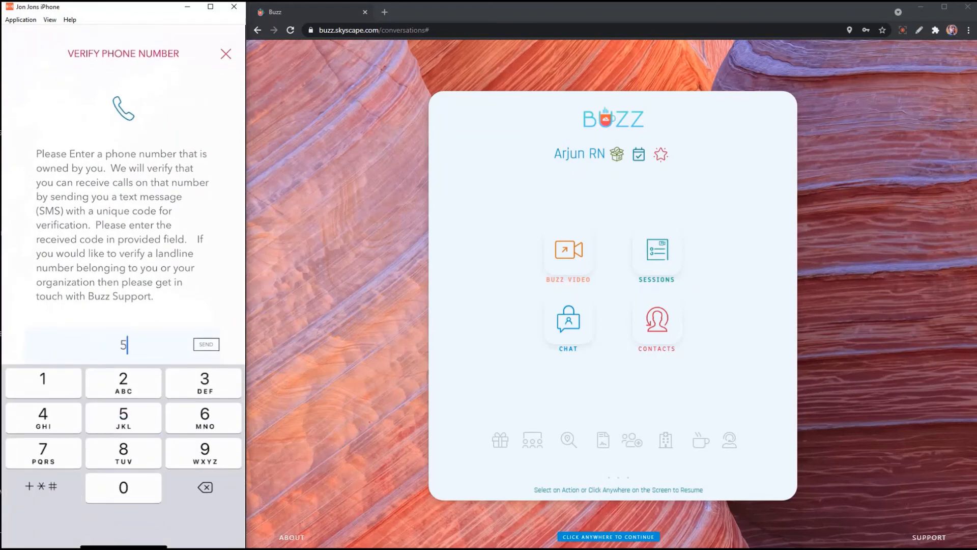
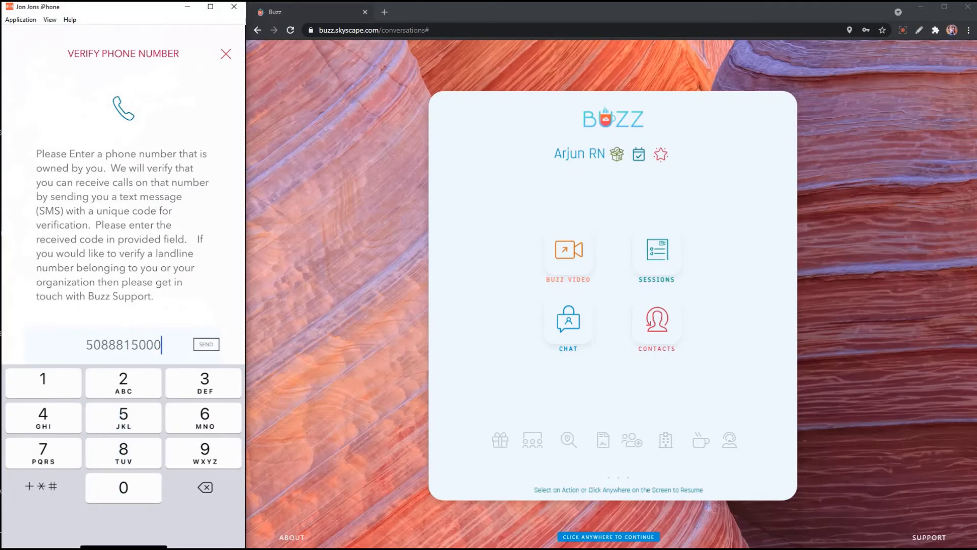
left_click(206, 344)
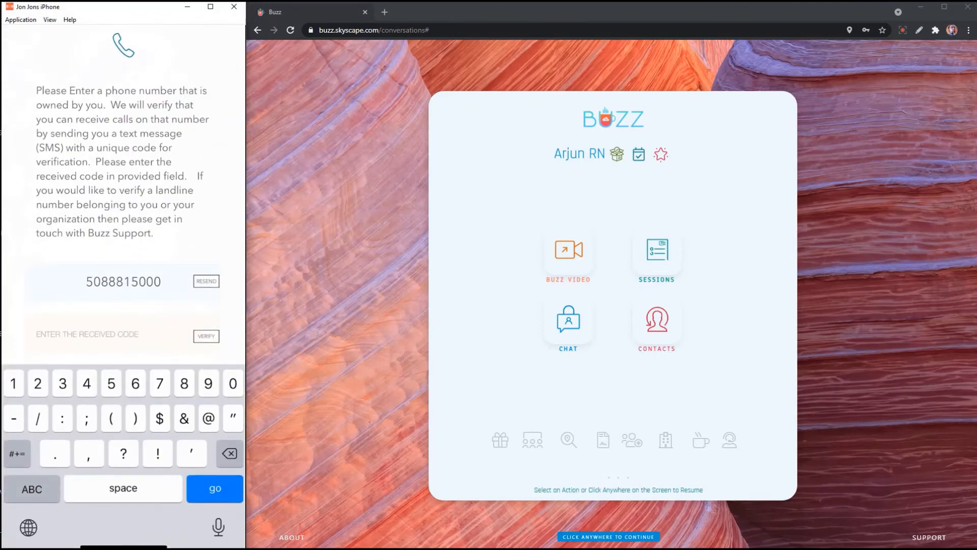
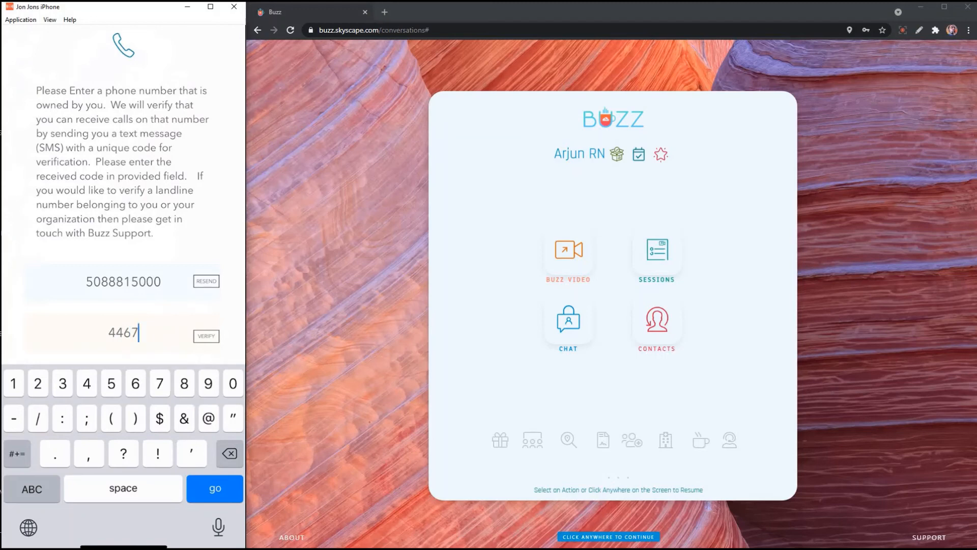
key("Return")
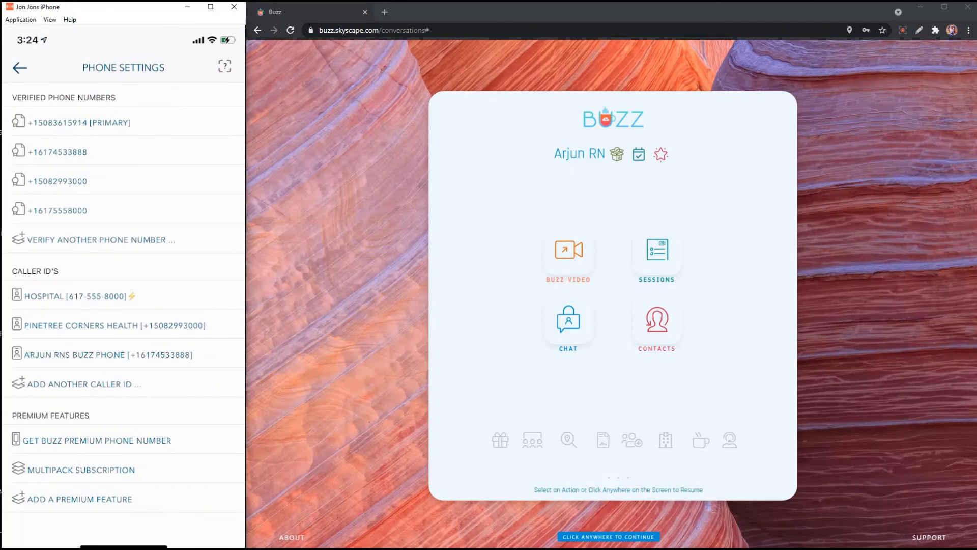
Add a caller ID named 'Clinic' linked to one of the verified phone numbers.
left_click(84, 383)
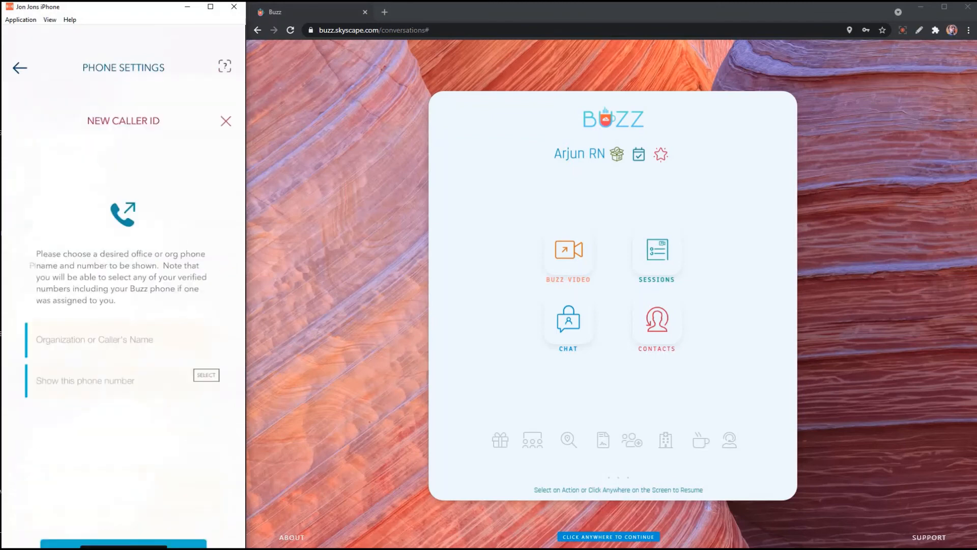
left_click(123, 290)
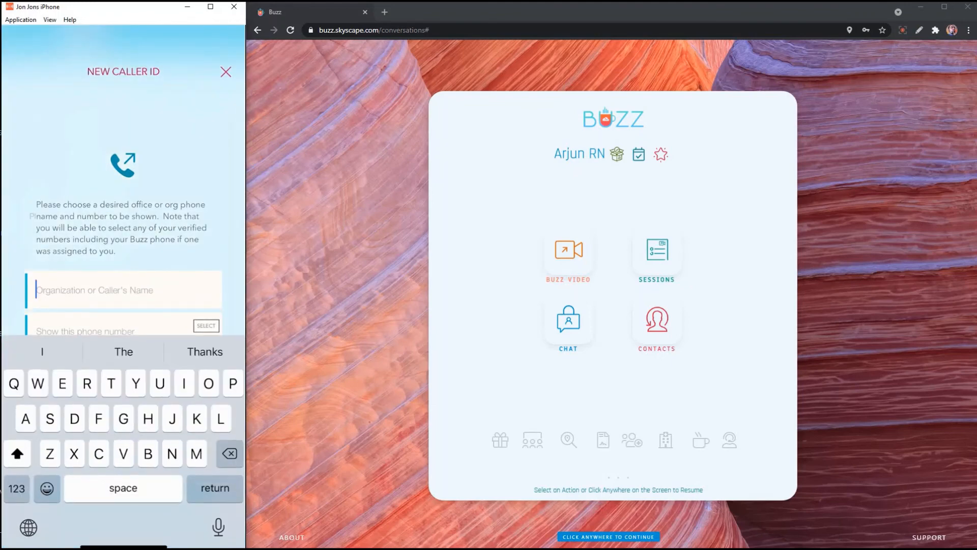
type("Clinic")
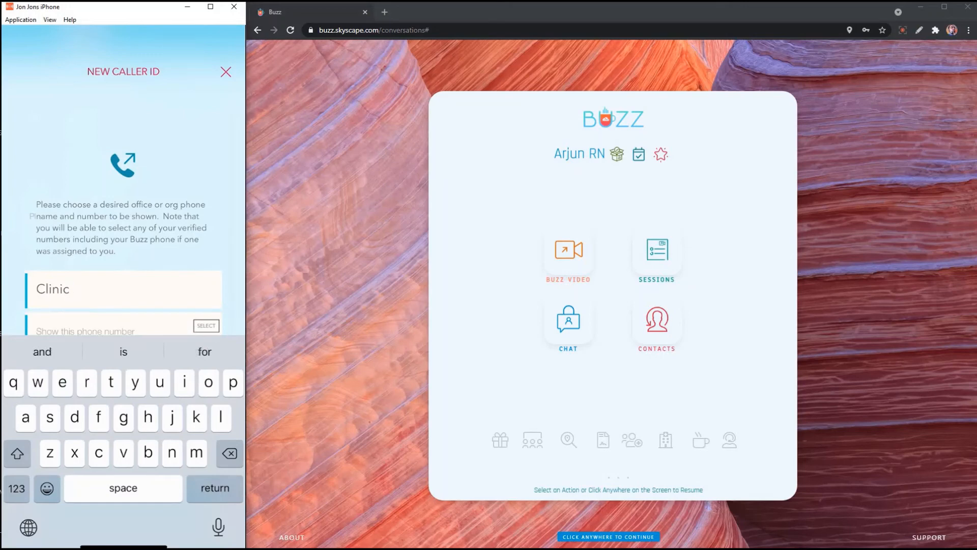
key("Return")
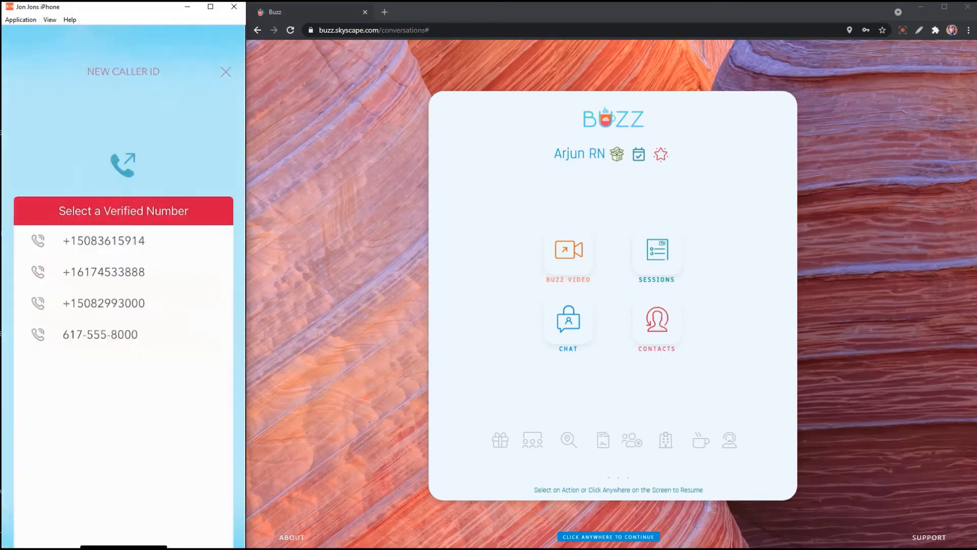
left_click(104, 172)
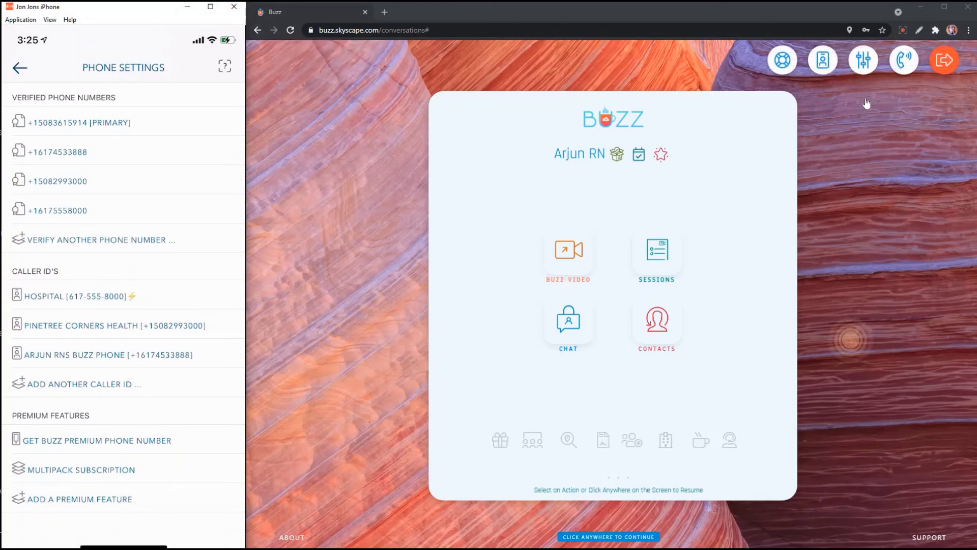
Open Manage Buzz Phone from the Buzz overlay and review its settings.
left_click(906, 63)
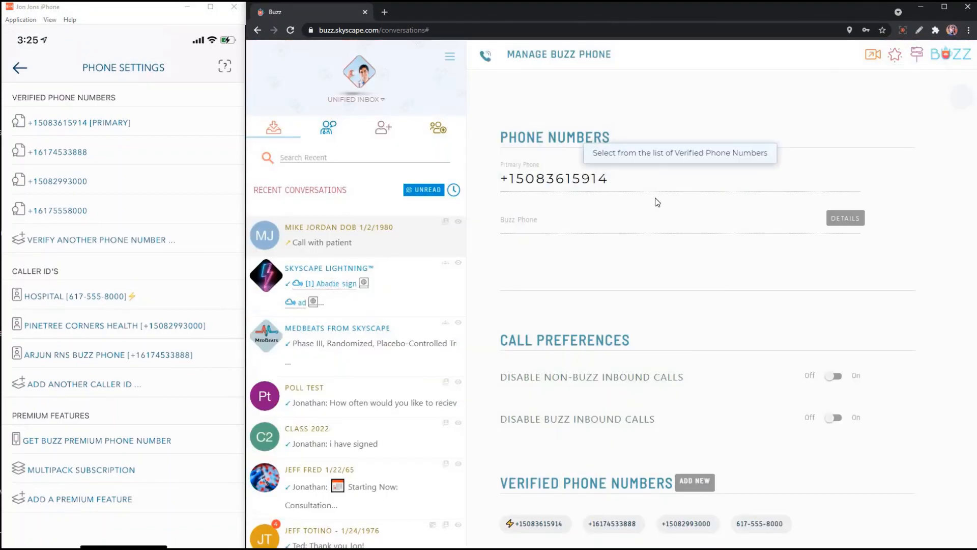
scroll(658, 204, "down", 1)
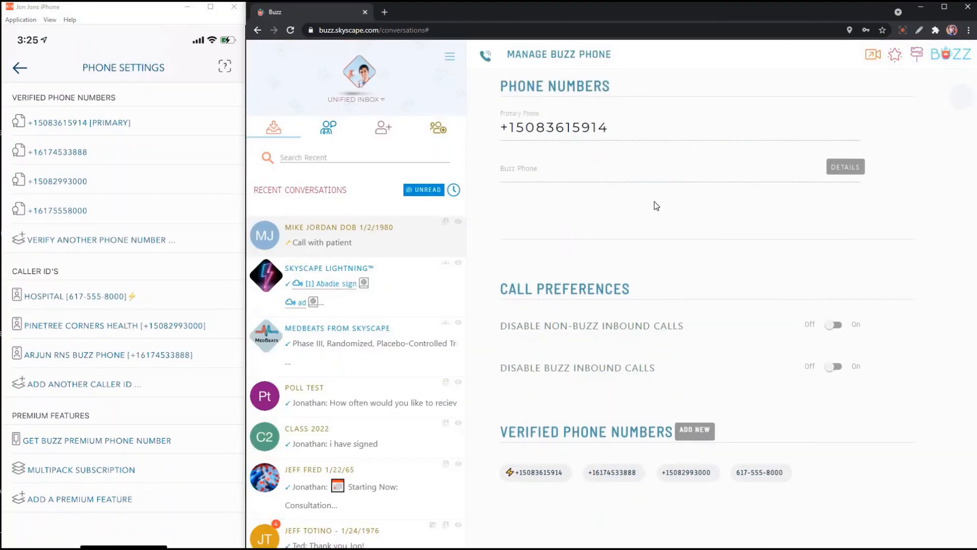
scroll(656, 206, "down", 2)
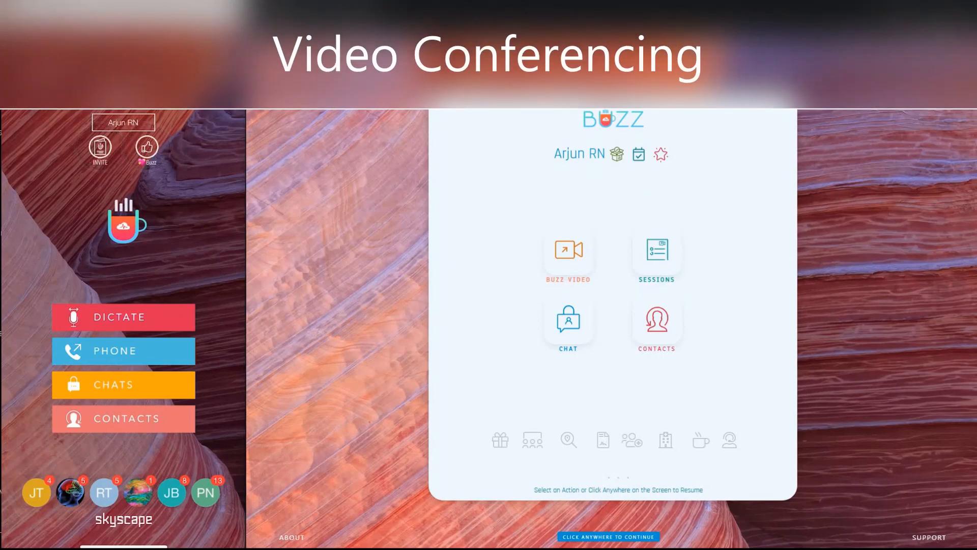
Start a new video conference from the app's main menu to get the Care with Buzz! invite form.
left_click(23, 75)
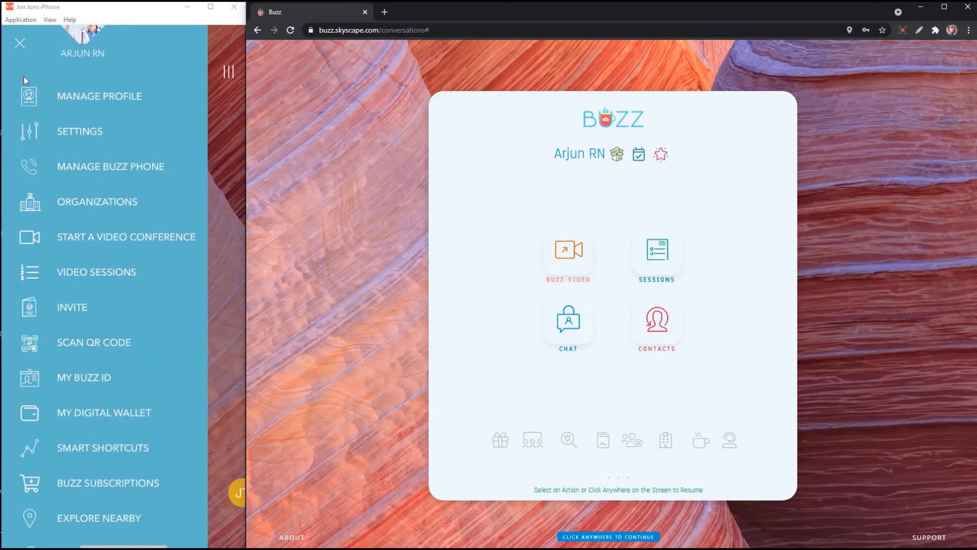
scroll(66, 309, "up", 2)
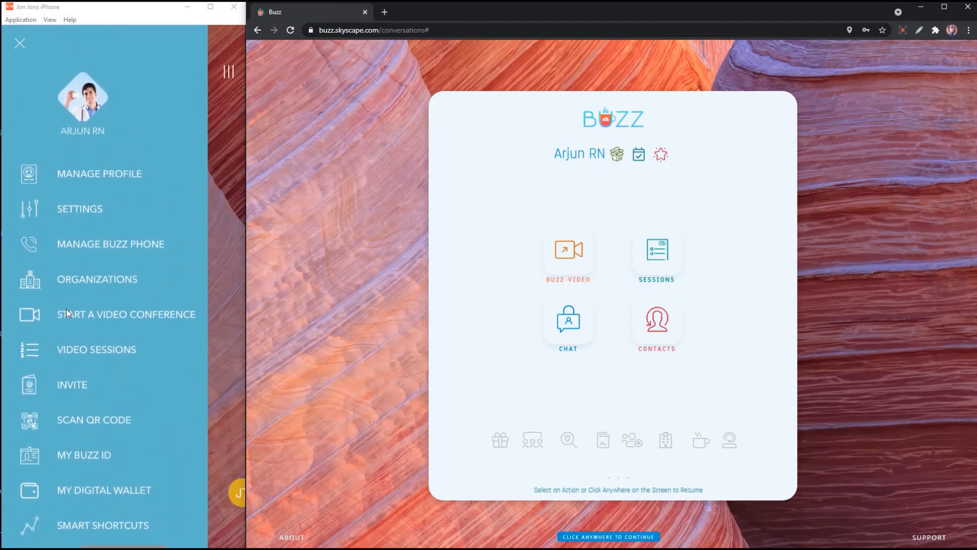
left_click(113, 311)
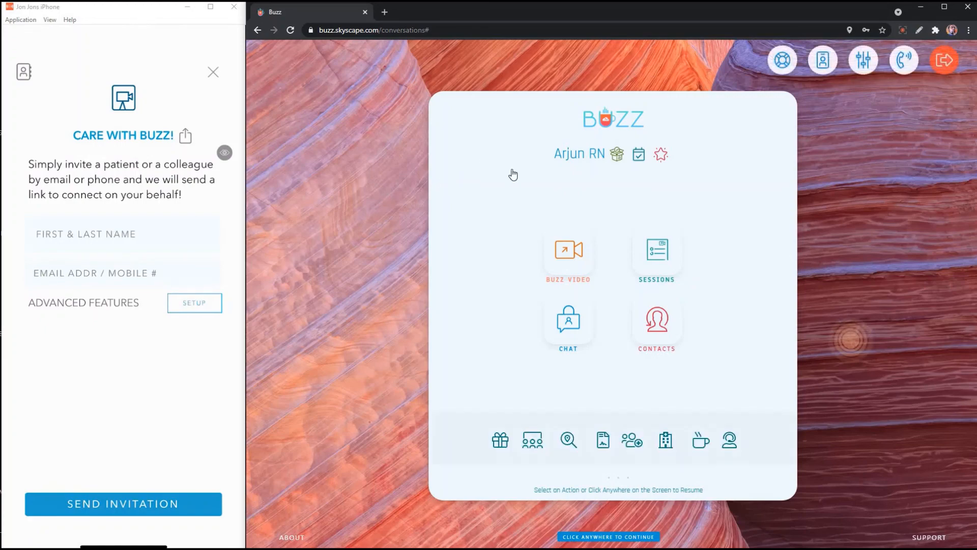
Send a Buzz Video invite to the patient by SMS, then view the Video Sessions list.
left_click(576, 261)
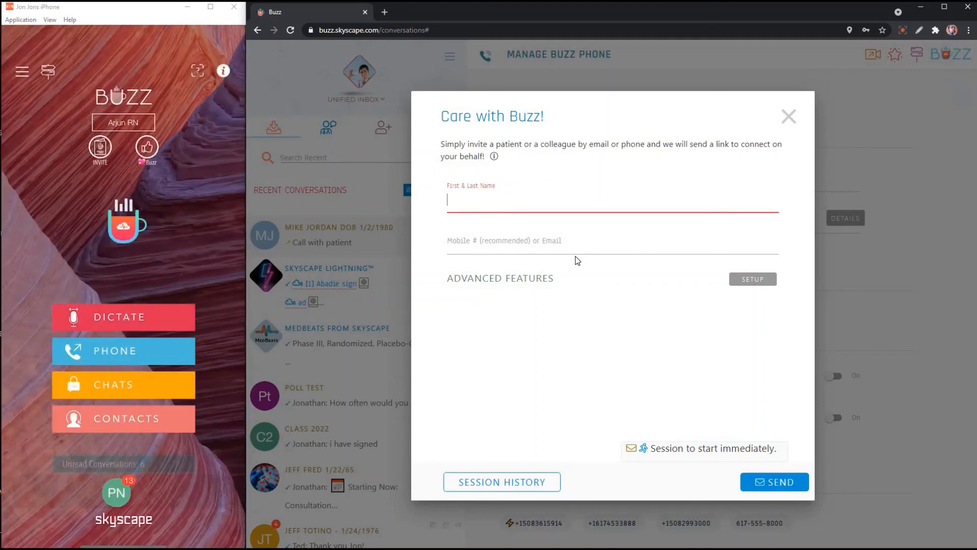
left_click(797, 121)
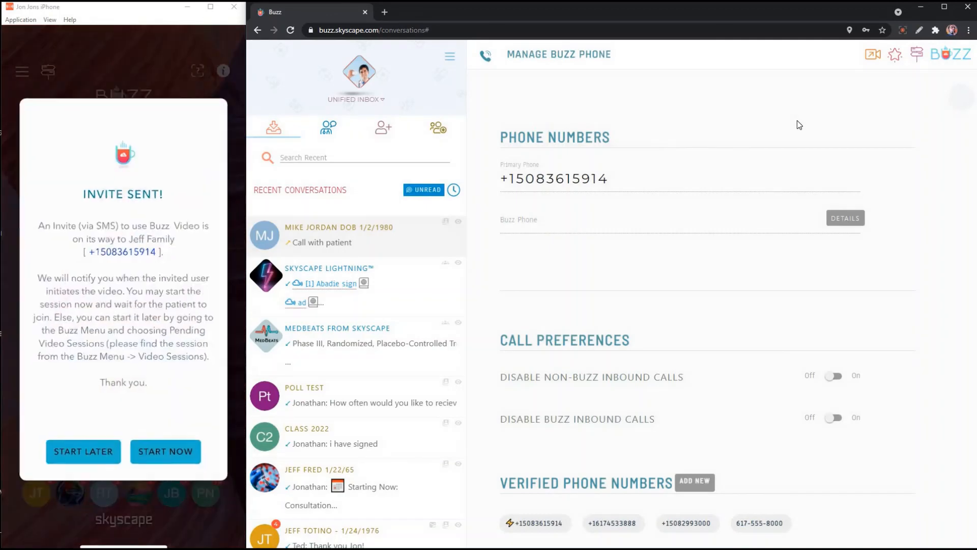
left_click(447, 61)
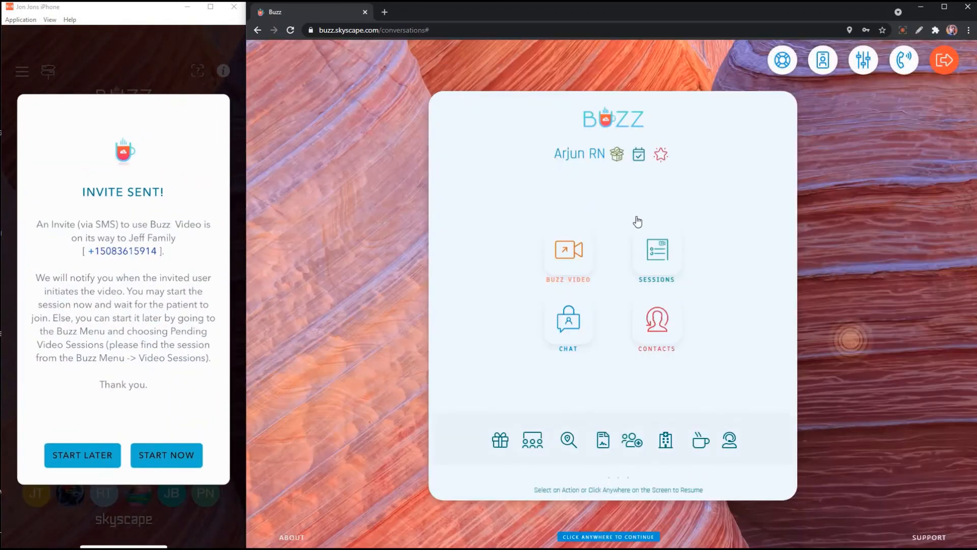
left_click(662, 257)
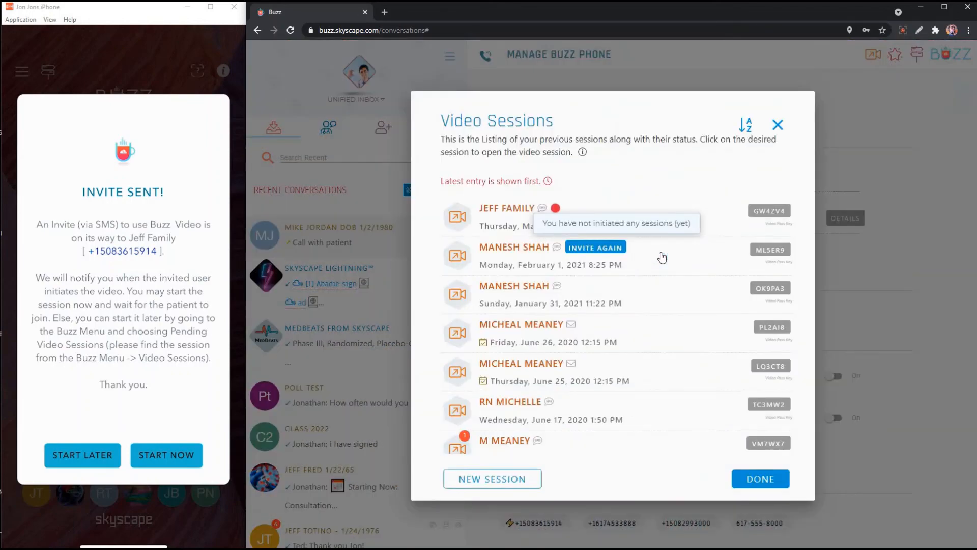